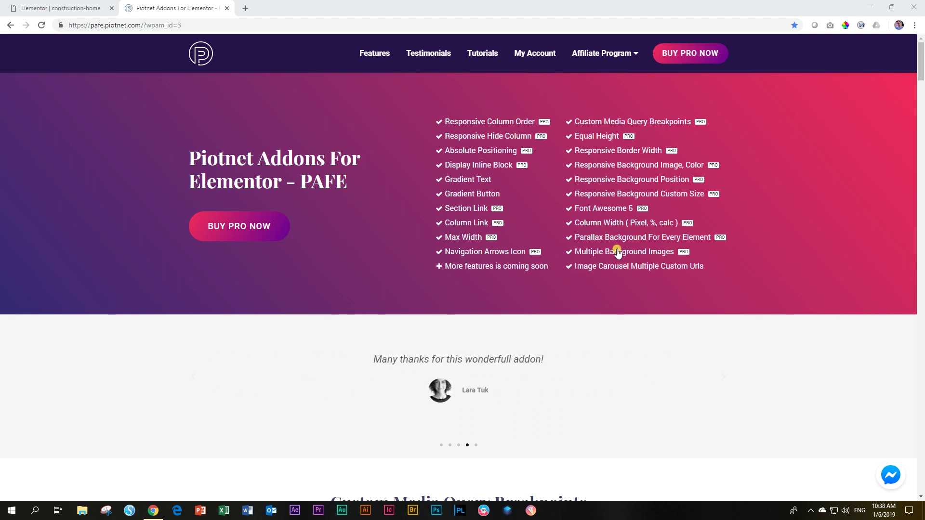
# Step: View the Piotnet 'Responsive Background Image, Color' demo, then switch to the Elementor editor tab
pyautogui.click(624, 166)
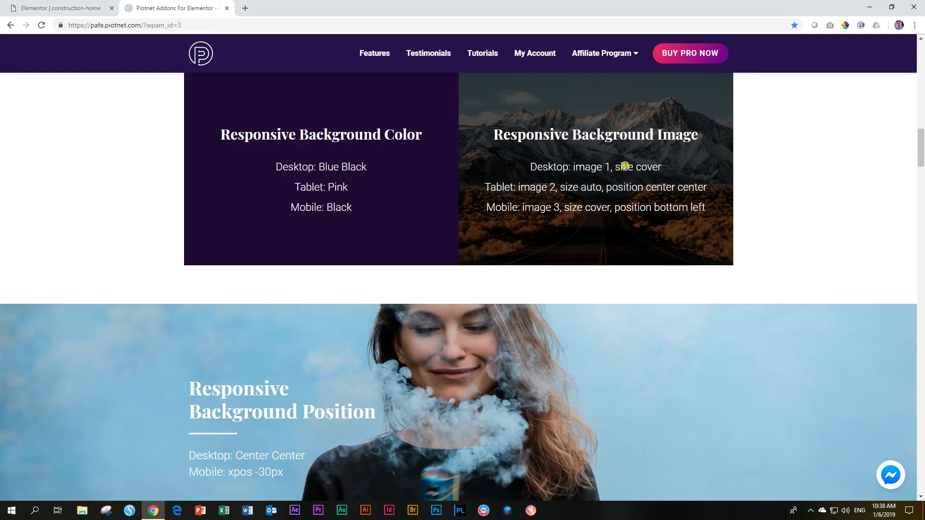
pyautogui.scroll(2, 618, 332)
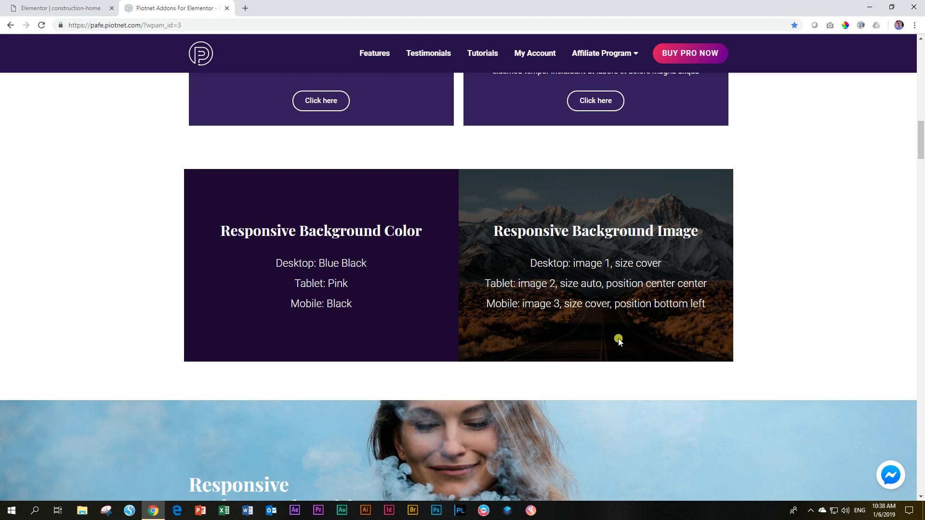
pyautogui.click(51, 4)
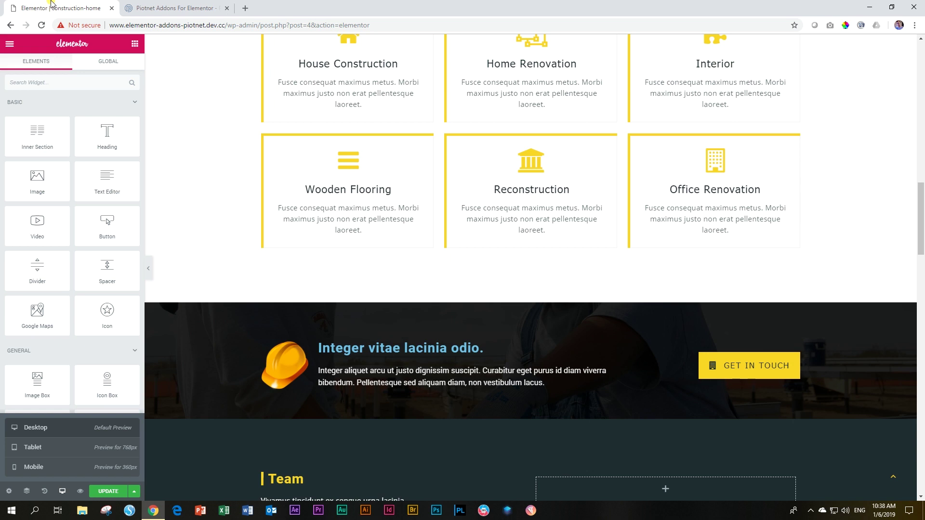
# Step: Add a three-column section at the bottom of the construction-home page, below Brands
pyautogui.scroll(-18, 364, 145)
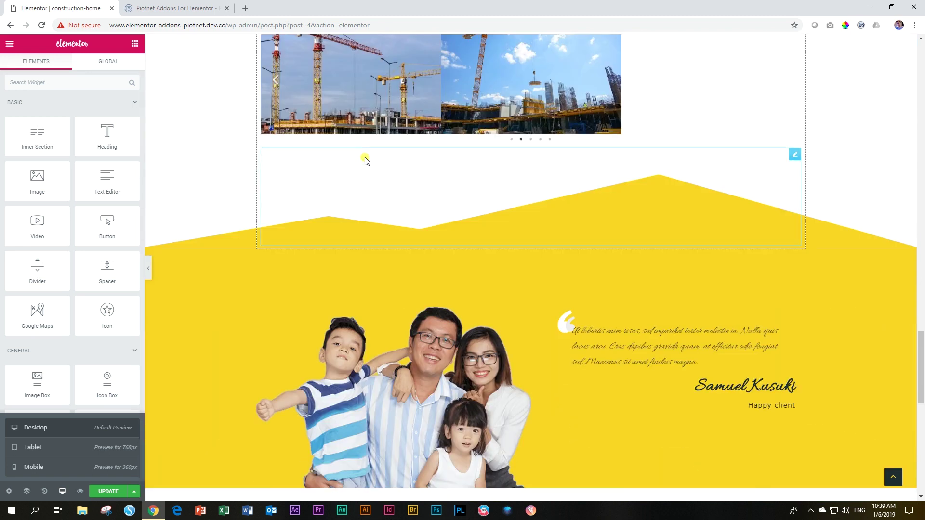
pyautogui.scroll(-10, 365, 157)
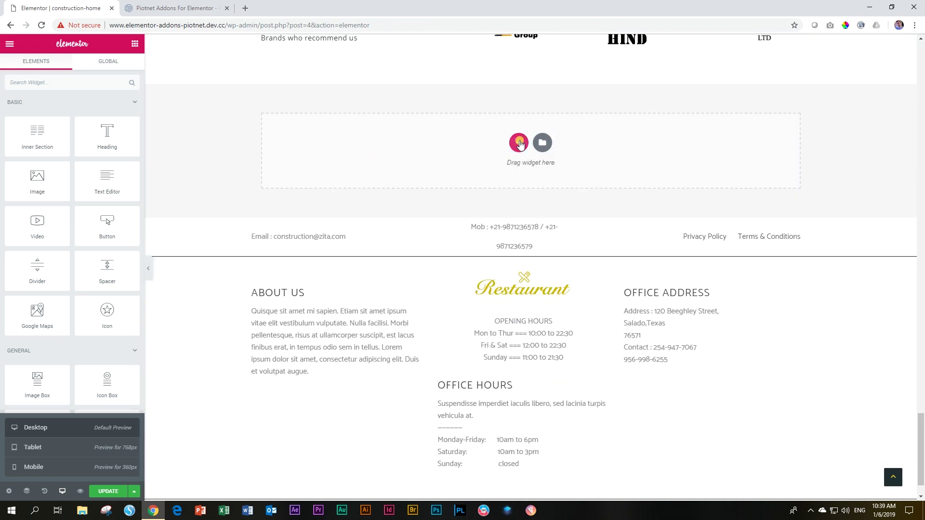
pyautogui.click(519, 144)
pyautogui.click(501, 174)
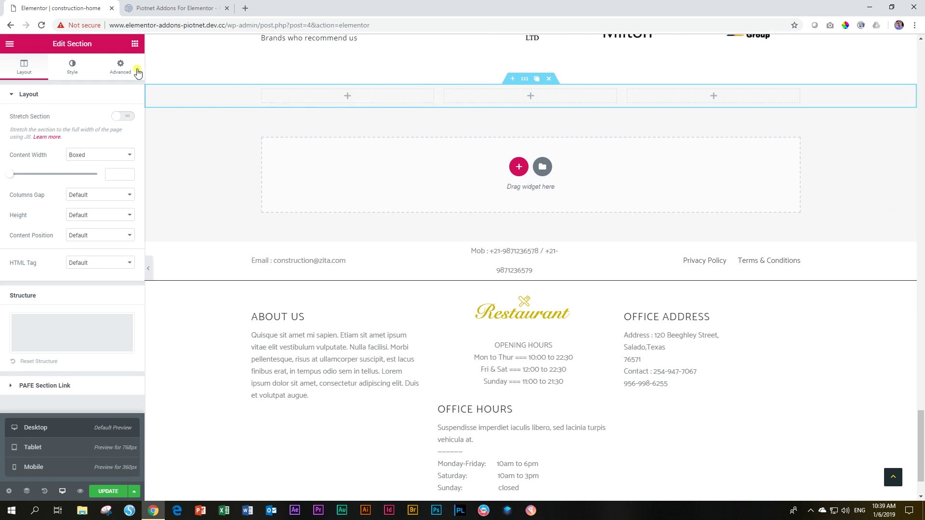
# Step: Drop a Heading widget into the first column and change its text to HERE
pyautogui.click(135, 43)
pyautogui.moveTo(131, 144); pyautogui.dragTo(337, 99)
pyautogui.tripleClick(321, 105)
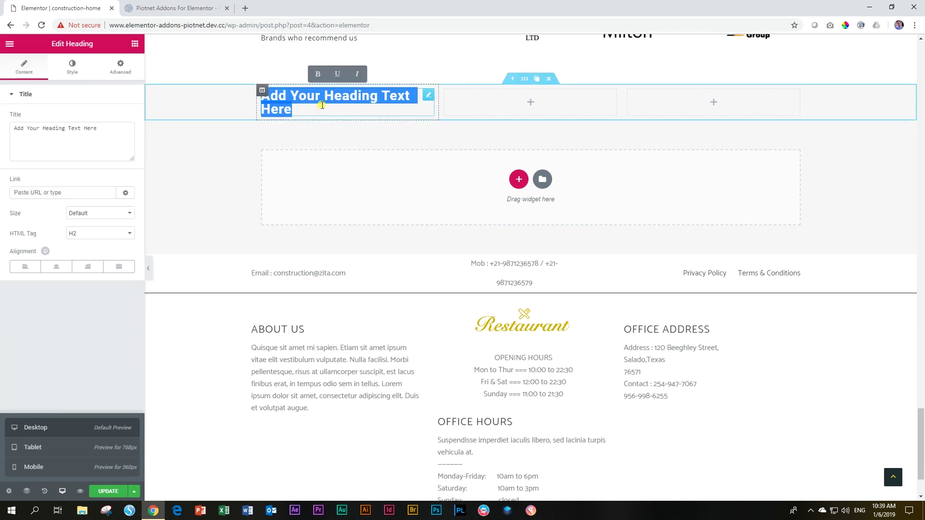
pyautogui.write('HERE')
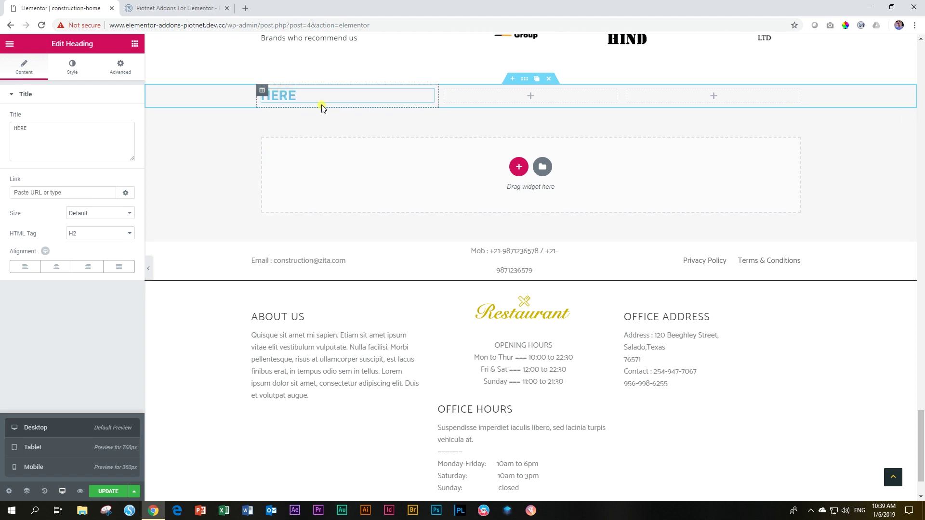
# Step: Enlarge the HERE heading's typography size and centre-align it
pyautogui.click(72, 67)
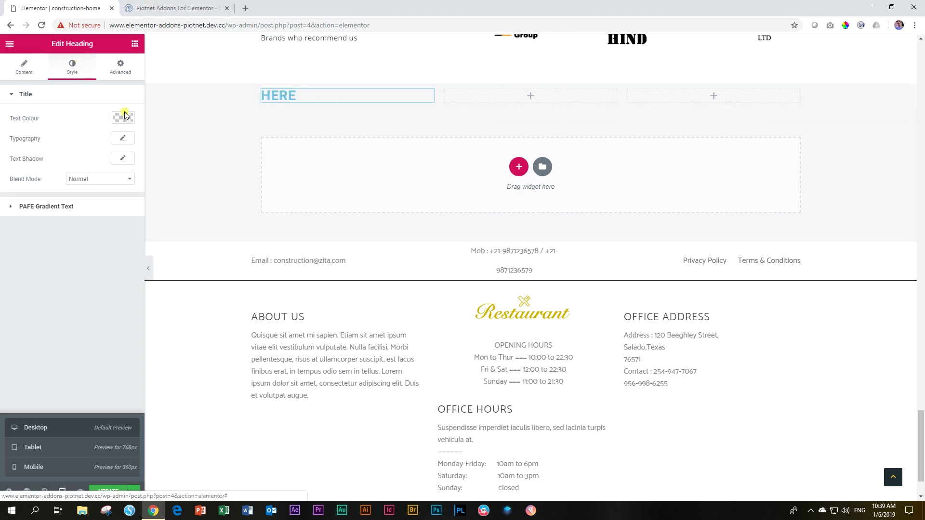
pyautogui.click(116, 139)
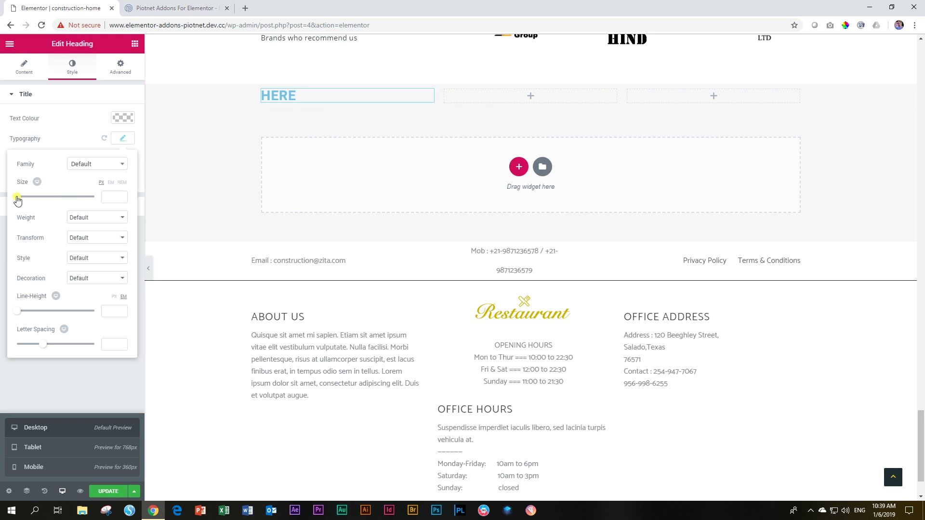
pyautogui.moveTo(18, 197); pyautogui.dragTo(61, 199)
pyautogui.click(25, 68)
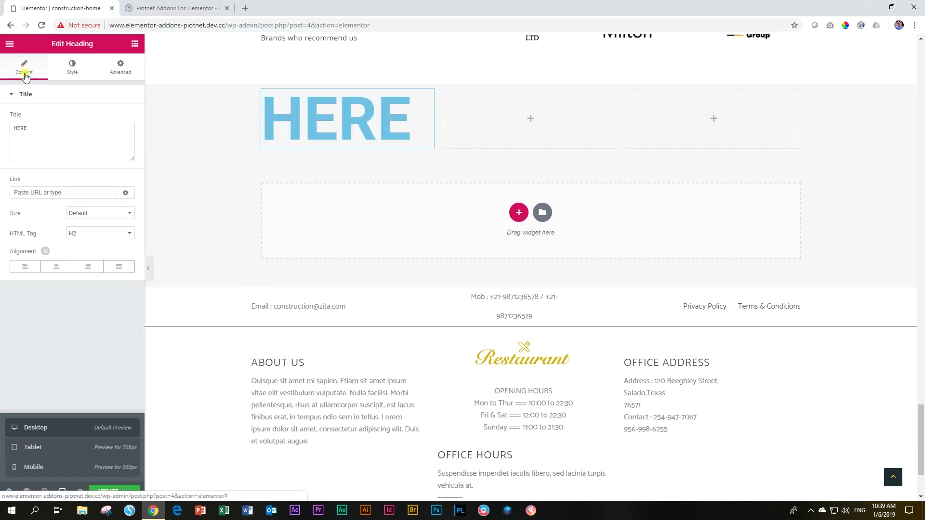
pyautogui.click(56, 266)
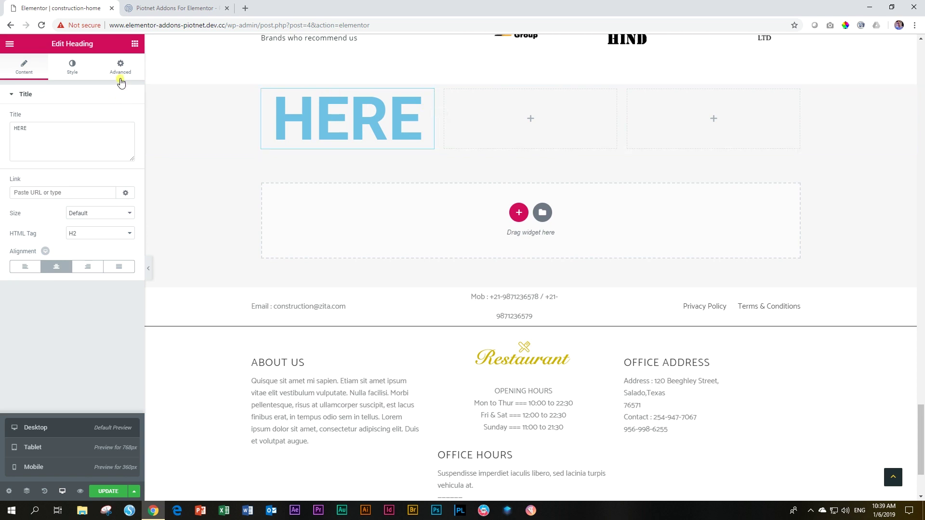
pyautogui.click(121, 75)
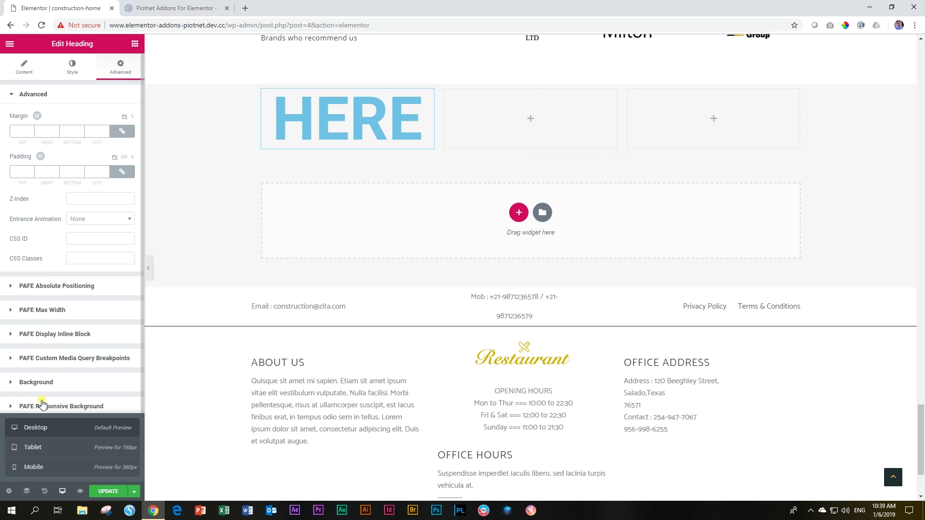
# Step: Expand the heading's PAFE Responsive Background, then open its column's Advanced settings
pyautogui.scroll(-1, 38, 404)
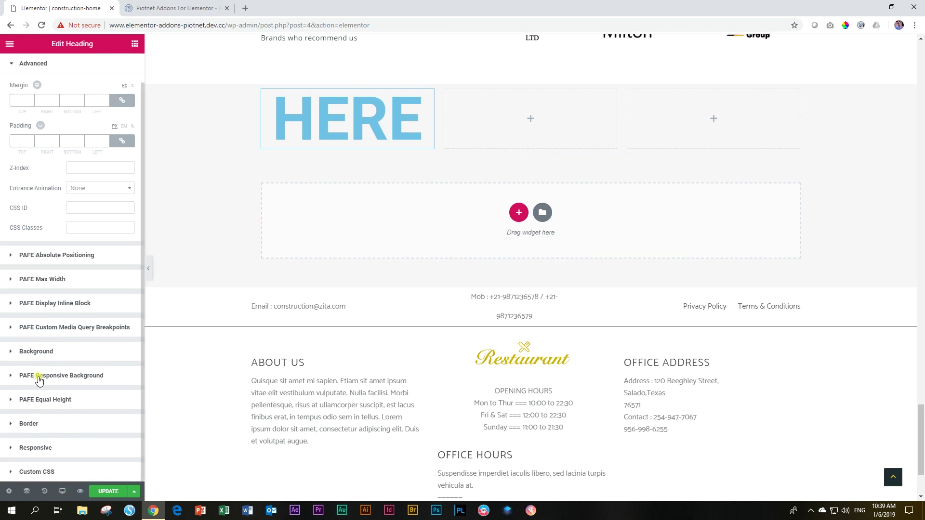
pyautogui.click(58, 376)
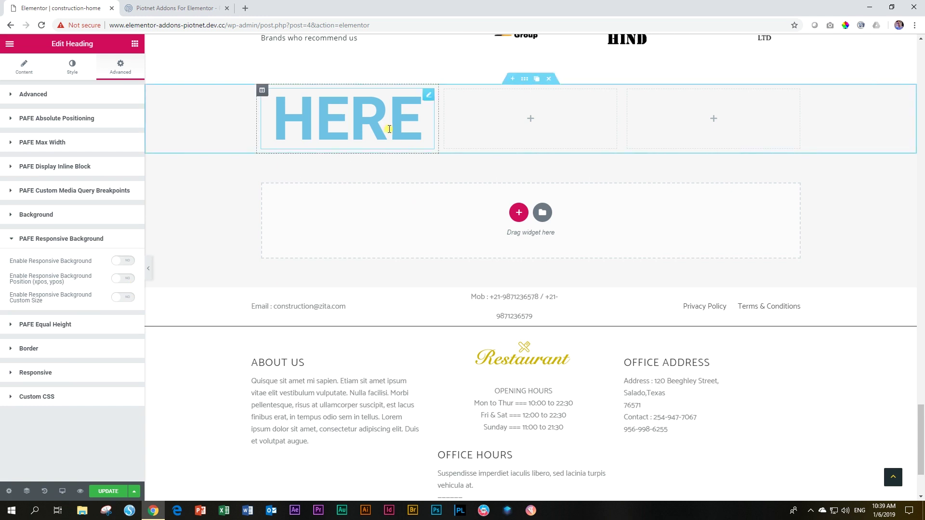
pyautogui.moveTo(263, 92)
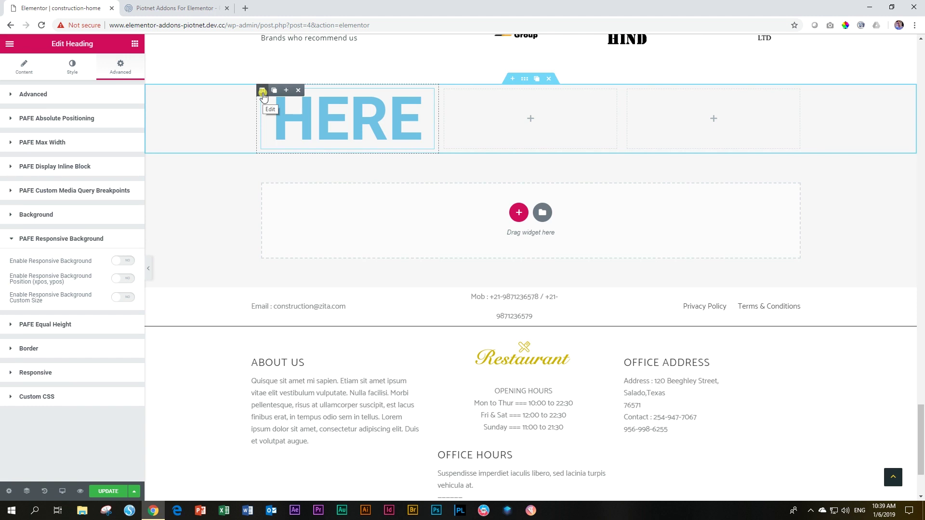
pyautogui.click(262, 91)
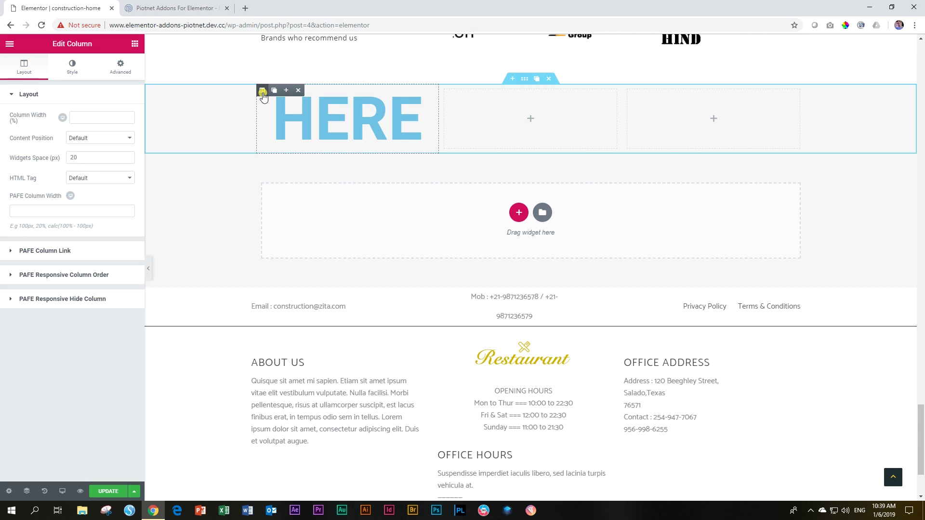
pyautogui.click(119, 68)
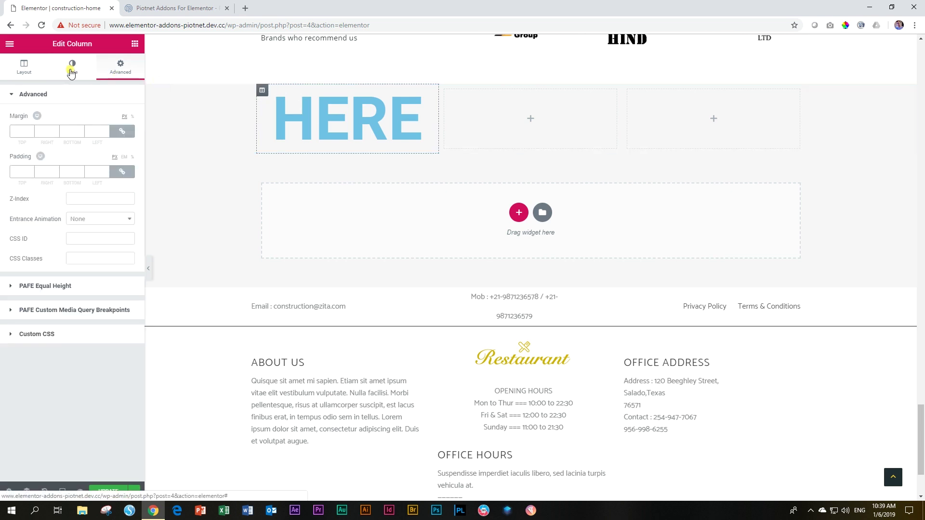
# Step: Enable Responsive Background under the column's PAFE Responsive Background style options
pyautogui.click(71, 70)
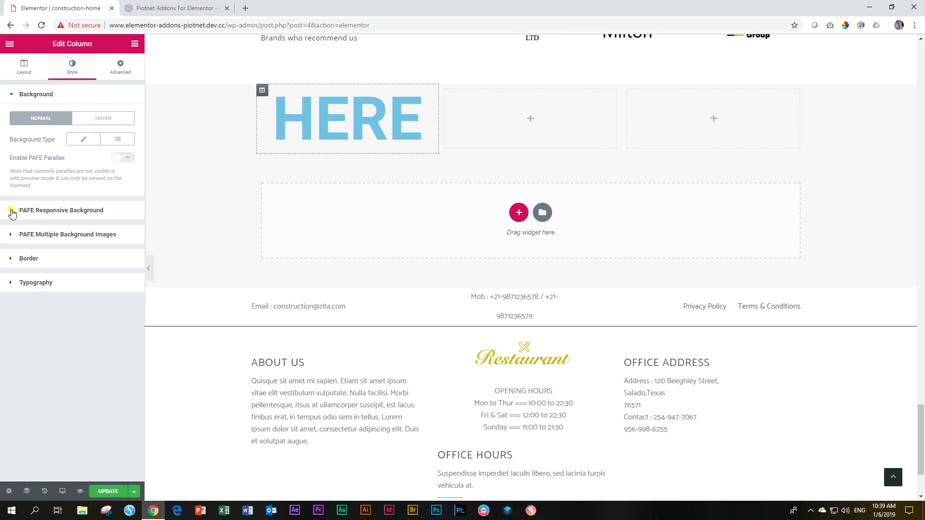
pyautogui.click(12, 211)
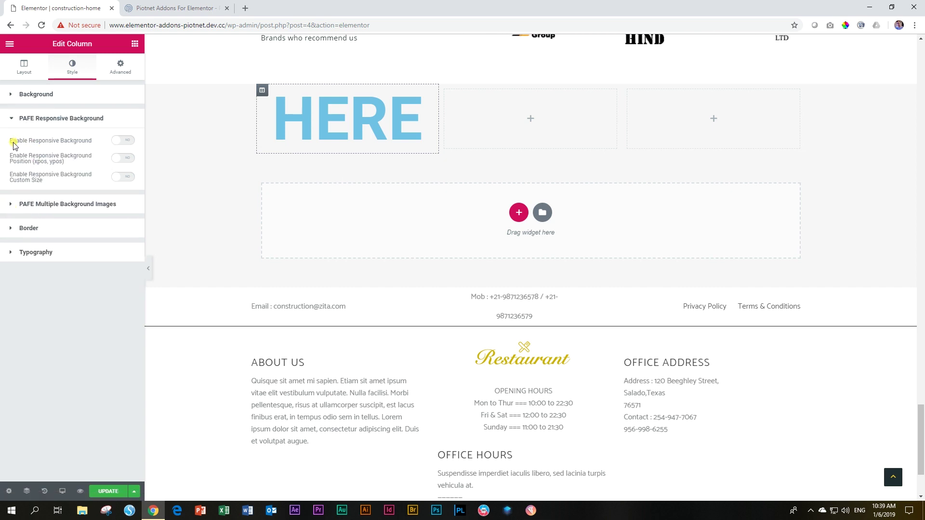
pyautogui.click(123, 141)
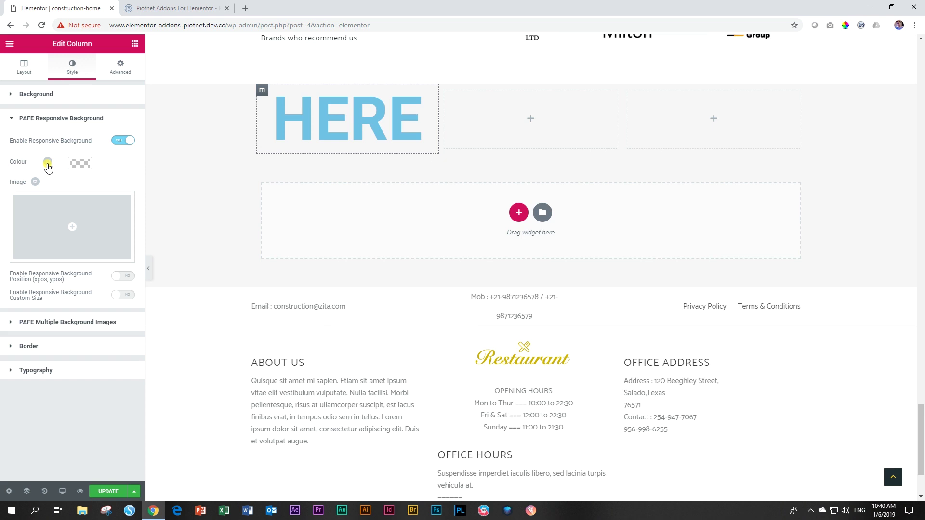
# Step: Set the column's desktop background colour to the green preset #61ce70
pyautogui.click(48, 163)
pyautogui.click(98, 164)
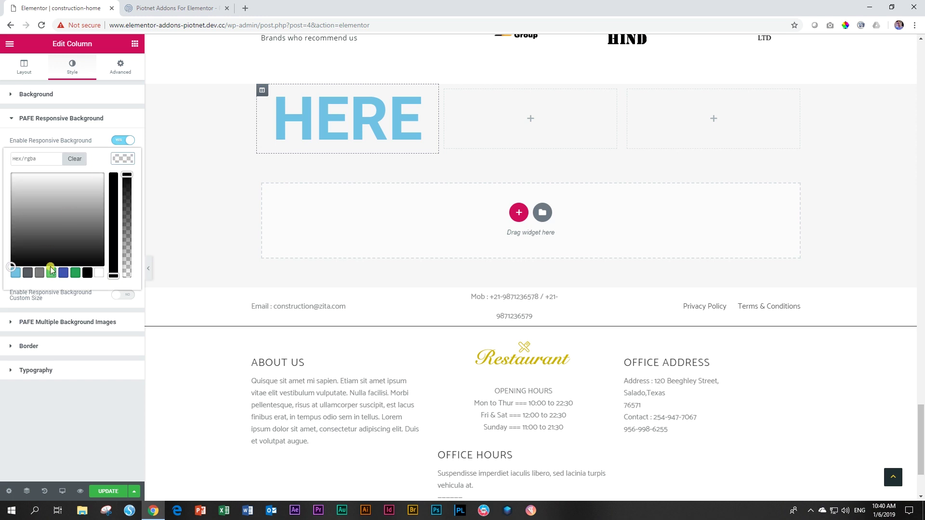
pyautogui.click(50, 273)
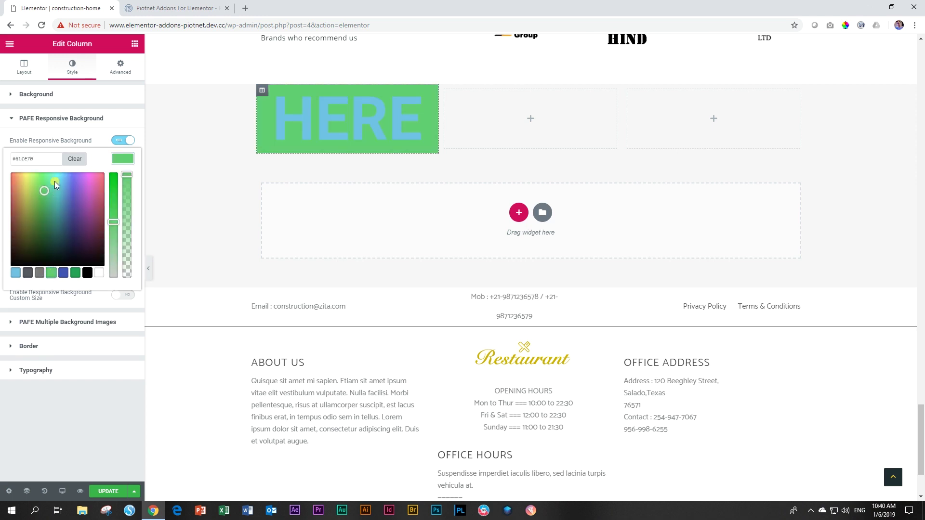
pyautogui.click(117, 160)
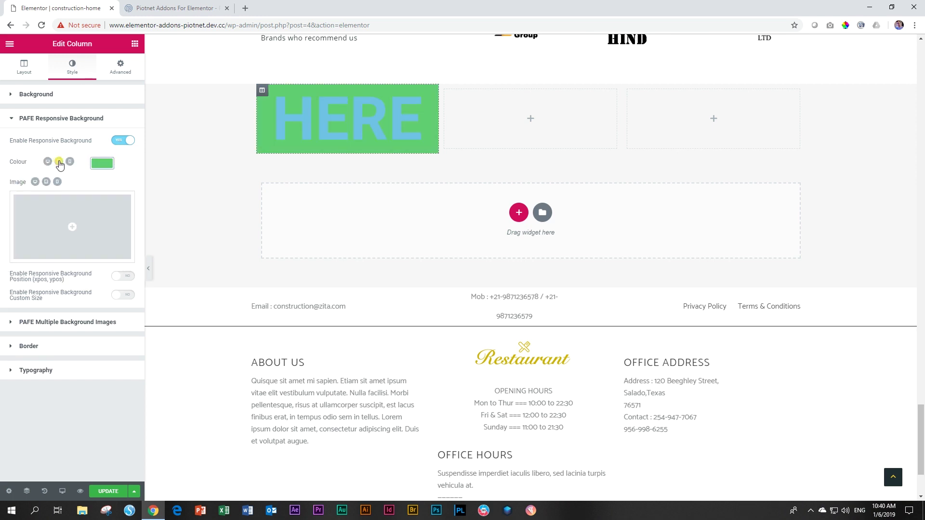
pyautogui.click(57, 162)
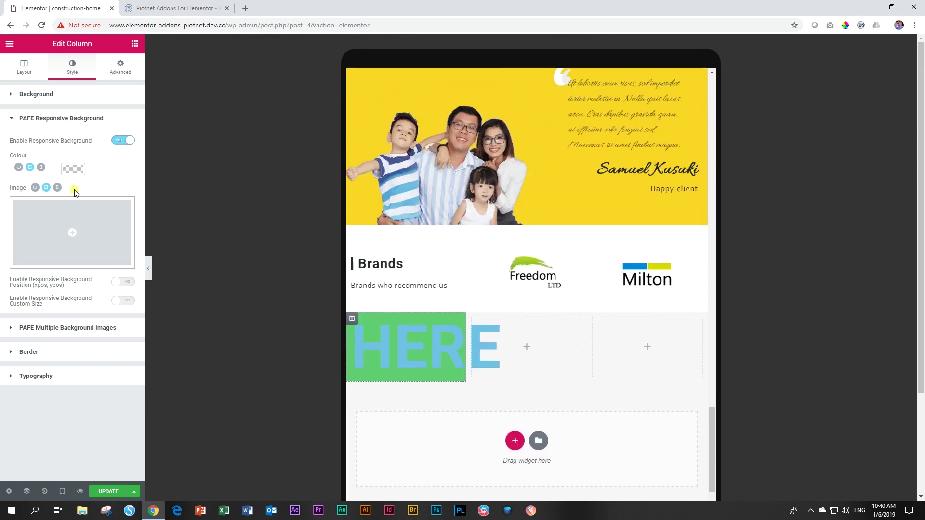
# Step: Give the HERE column a crimson #a82344 tablet background and update the page
pyautogui.click(73, 168)
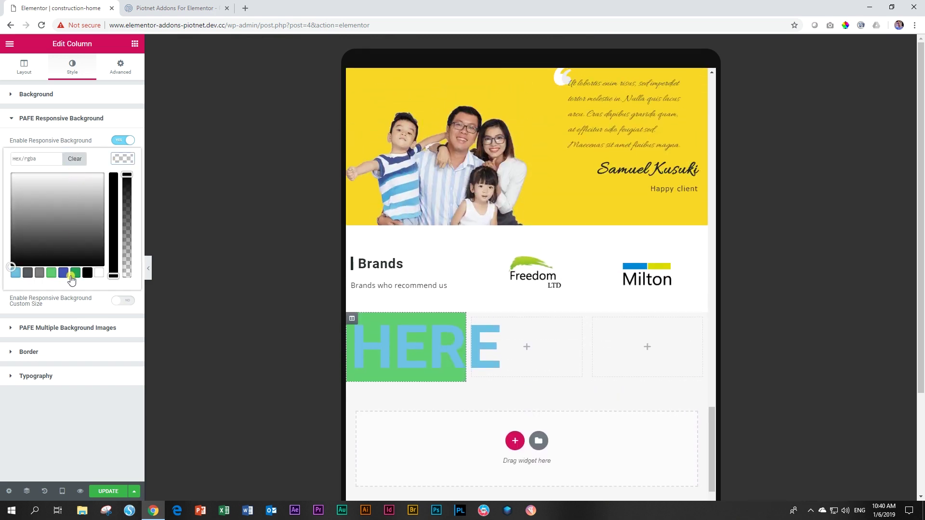
pyautogui.click(16, 273)
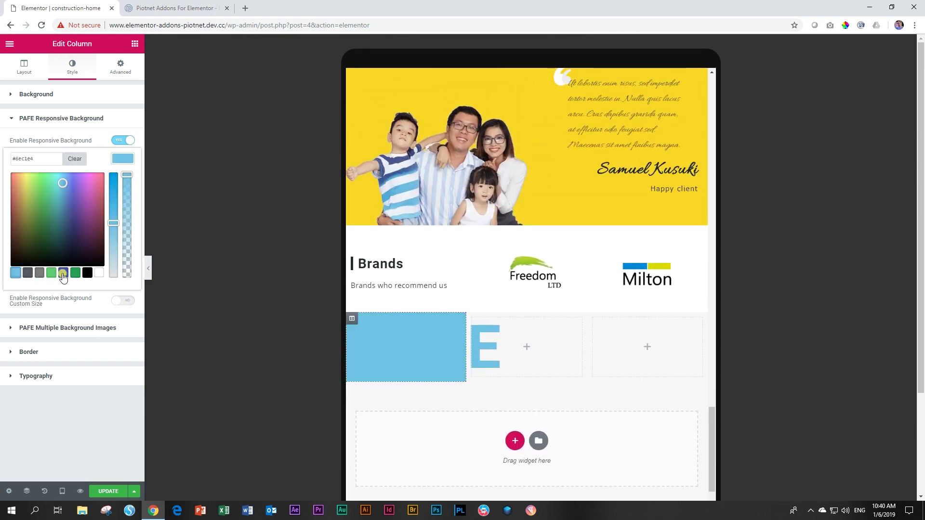
pyautogui.click(87, 273)
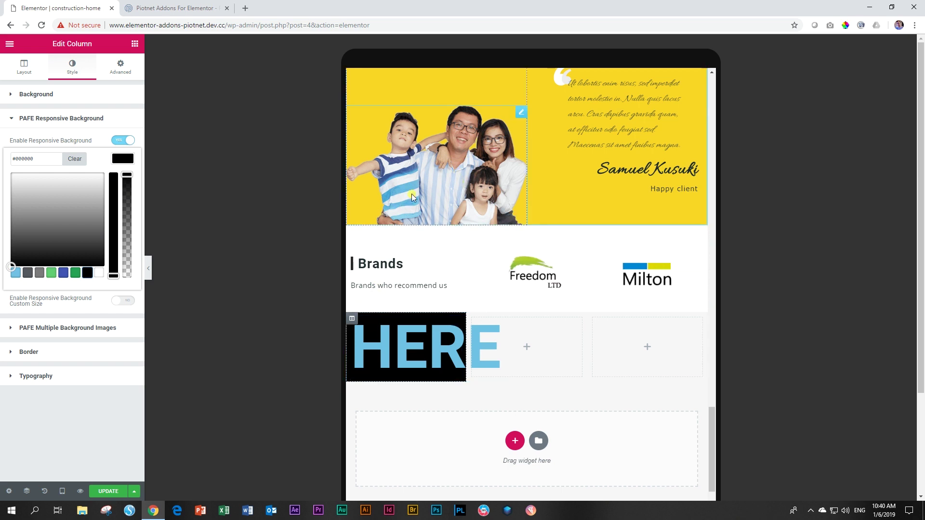
pyautogui.click(116, 166)
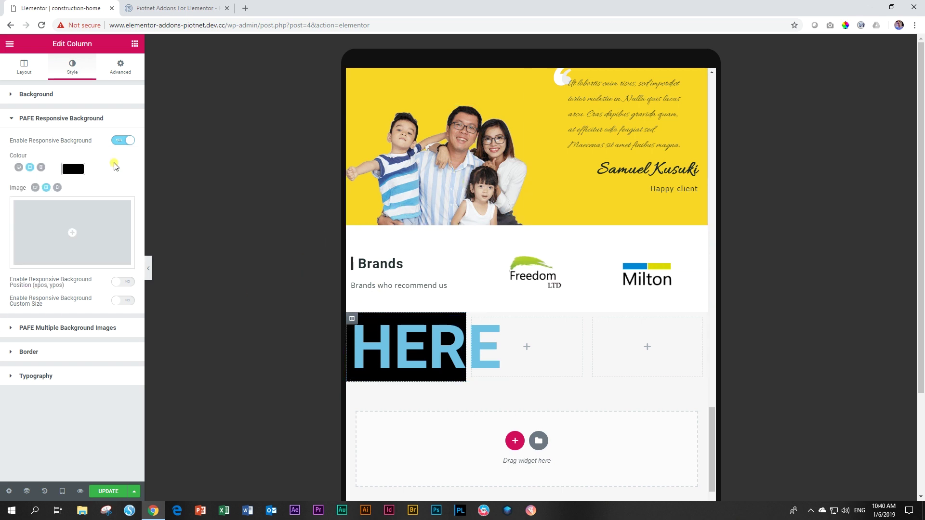
pyautogui.click(73, 169)
pyautogui.click(75, 272)
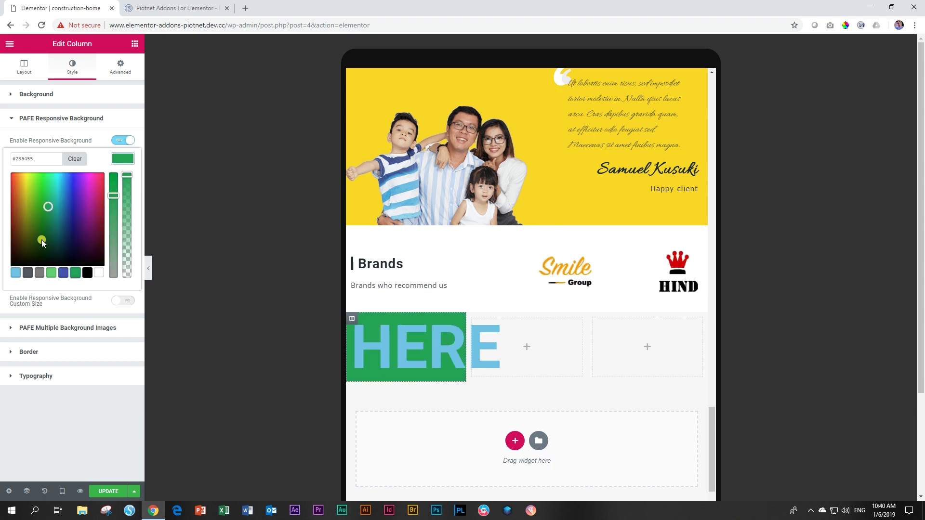
pyautogui.click(102, 204)
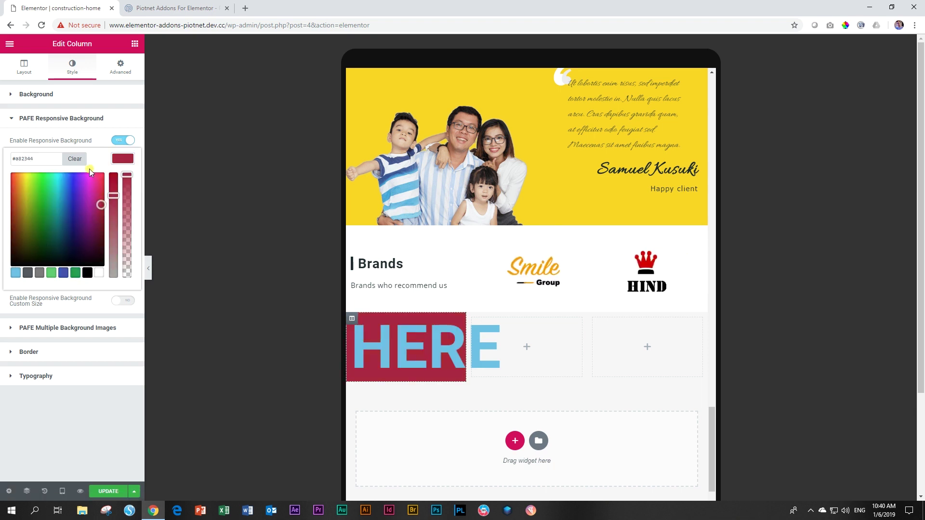
pyautogui.click(103, 491)
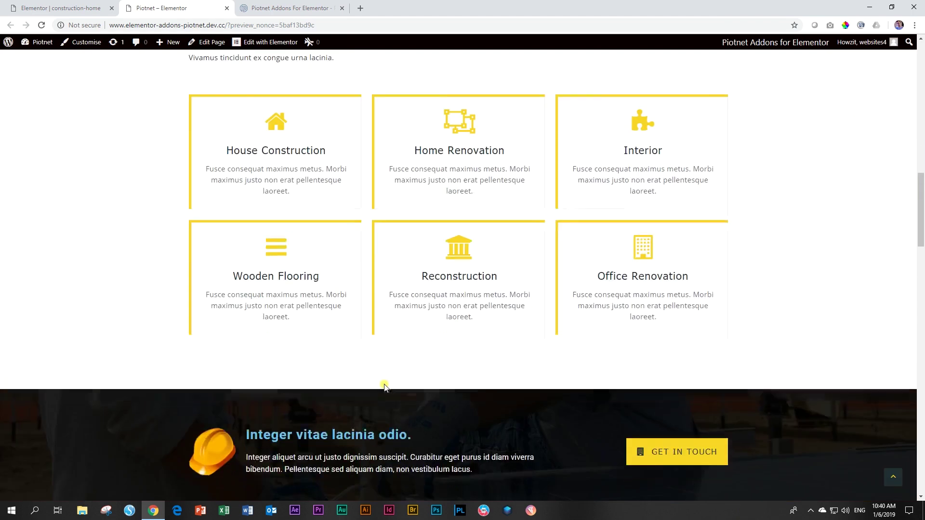
# Step: Resize the live preview to confirm HERE is crimson when narrow and green when wide
pyautogui.scroll(-5, 385, 380)
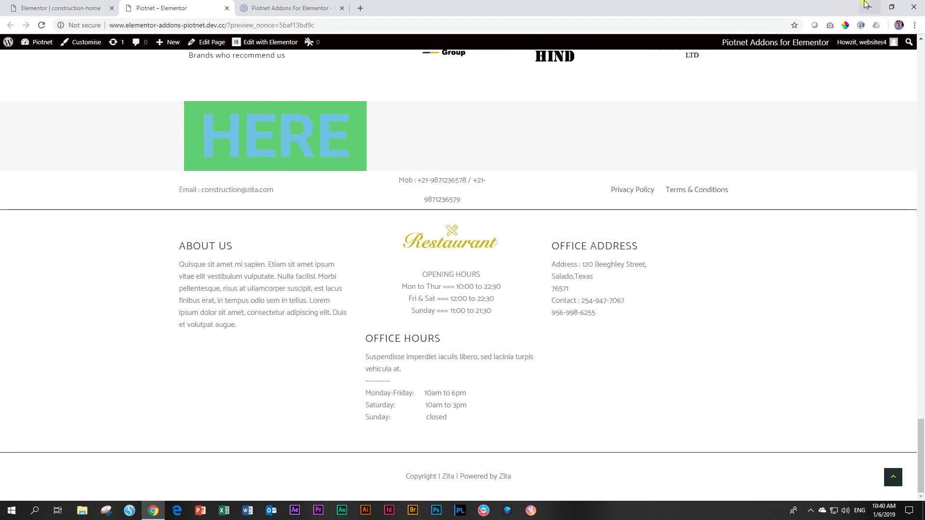
pyautogui.click(891, 8)
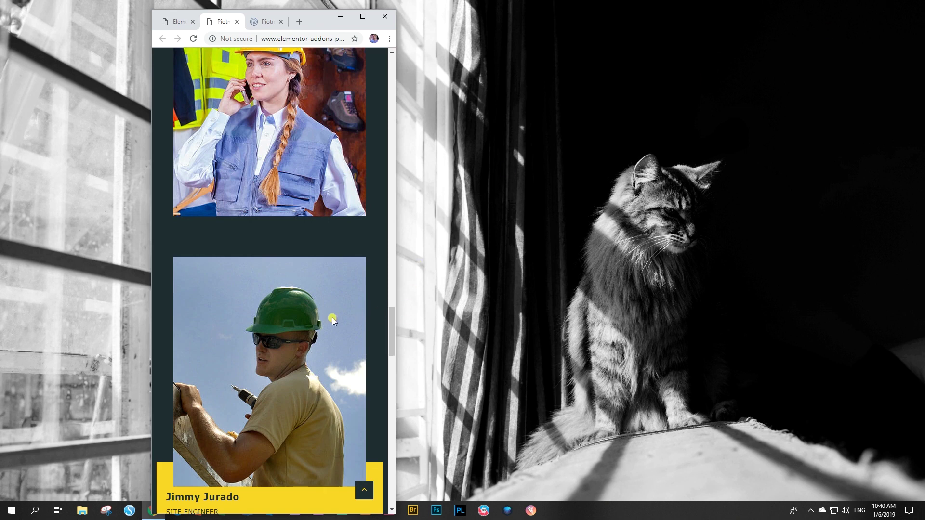
pyautogui.scroll(-20, 332, 321)
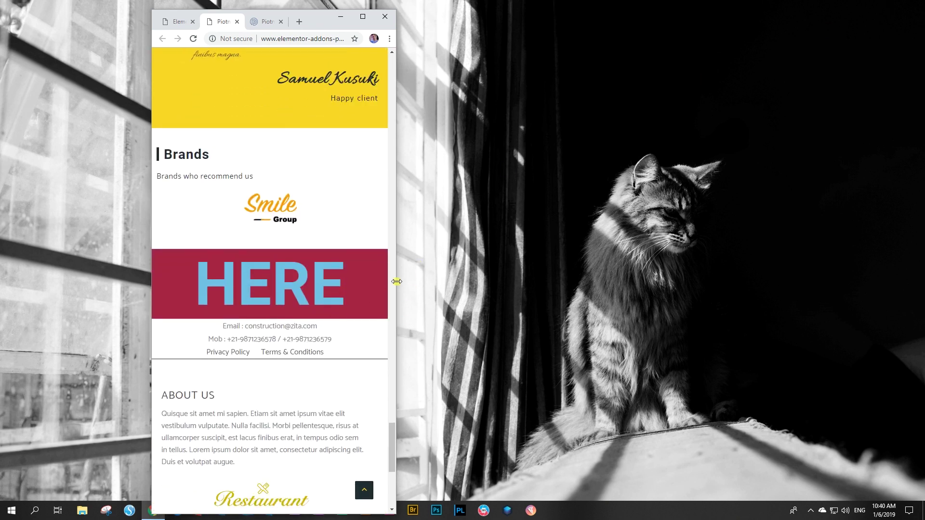
pyautogui.moveTo(397, 281); pyautogui.dragTo(675, 263)
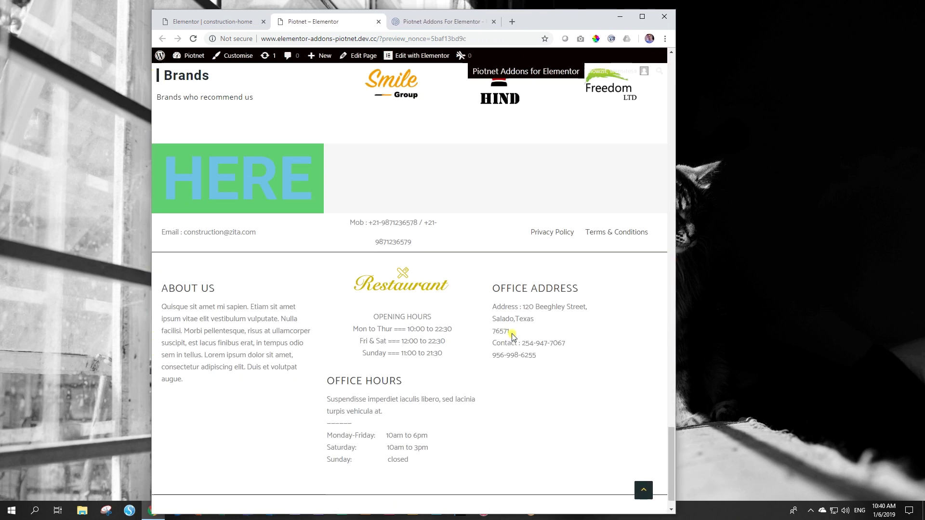
pyautogui.click(231, 20)
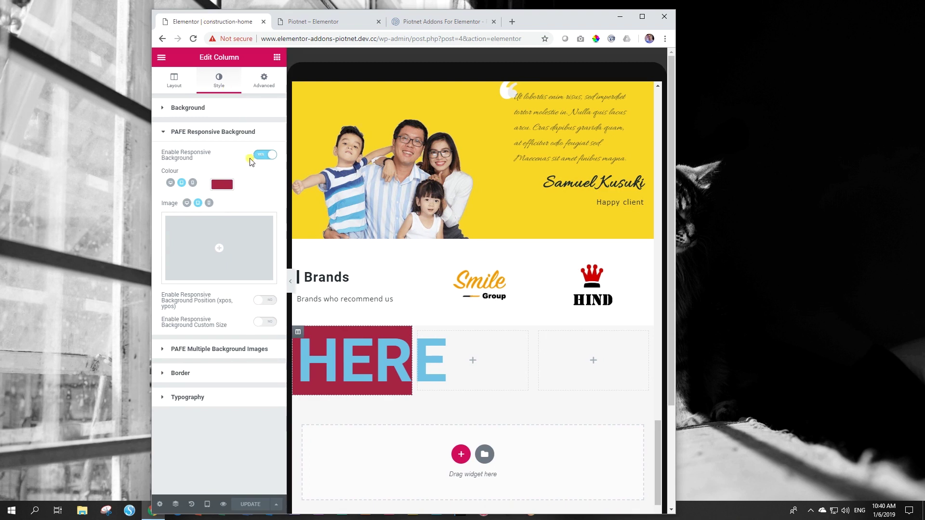
# Step: Set the HERE column's mobile background to black #000000, update, and go to the live page
pyautogui.click(194, 183)
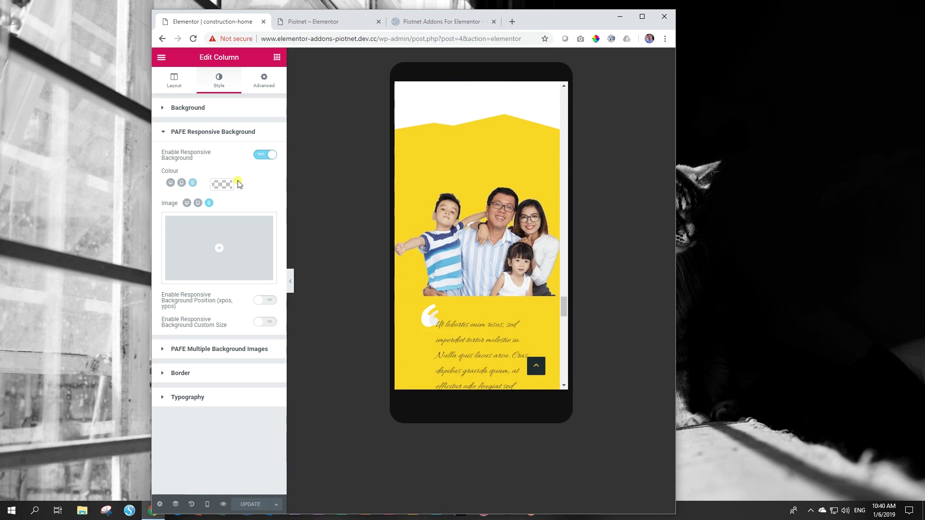
pyautogui.click(226, 185)
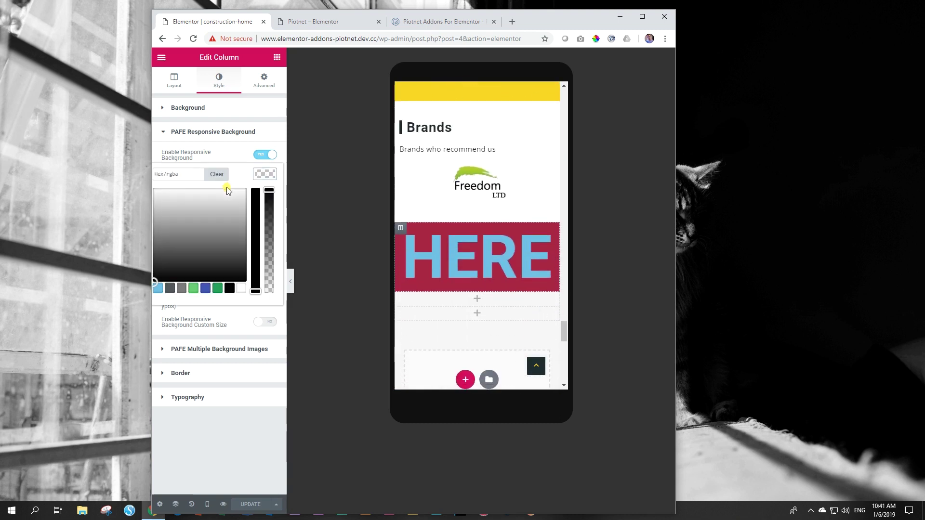
pyautogui.click(230, 288)
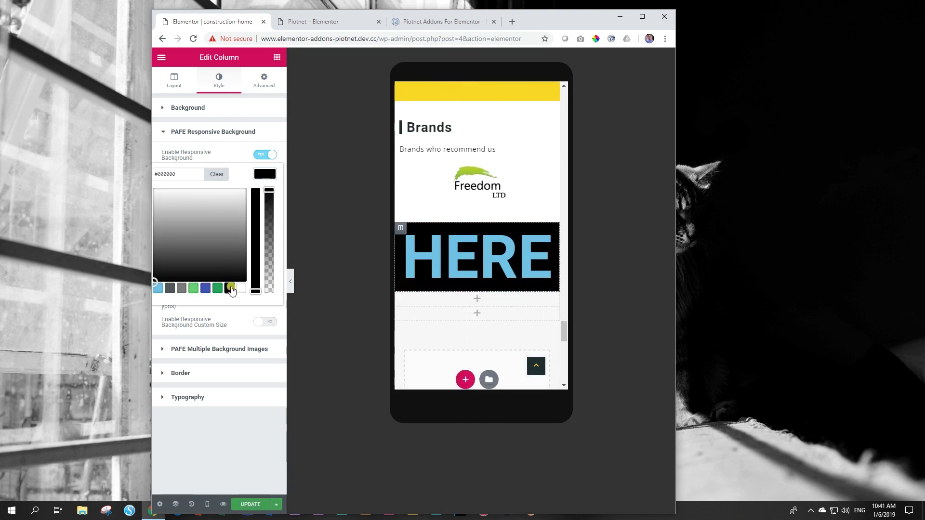
pyautogui.click(249, 505)
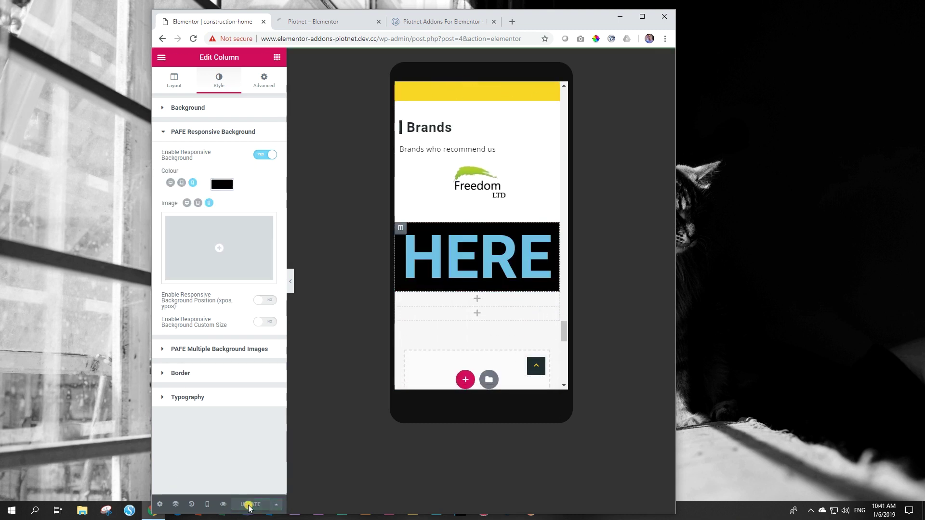
pyautogui.hotkey('ctrl', 'Tab')
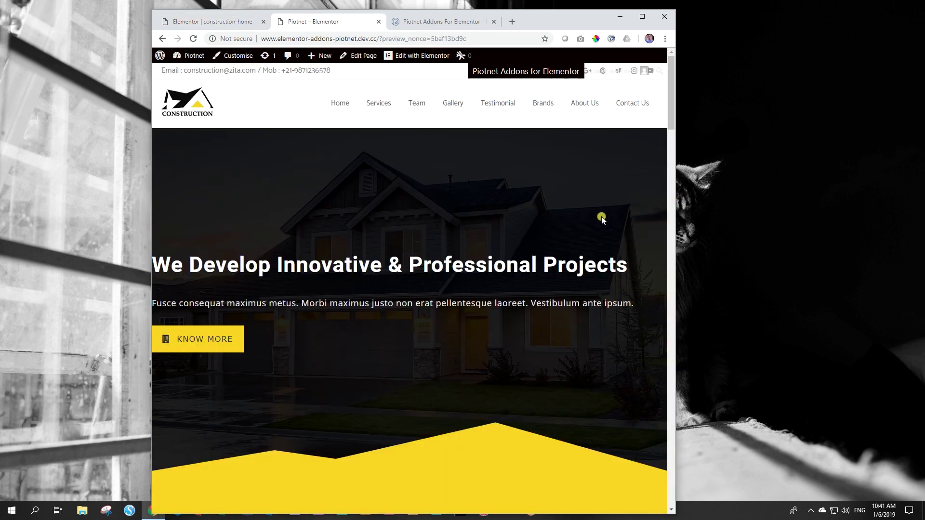
# Step: Narrow the live page to mobile width to confirm HERE sits on black
pyautogui.scroll(-20, 602, 222)
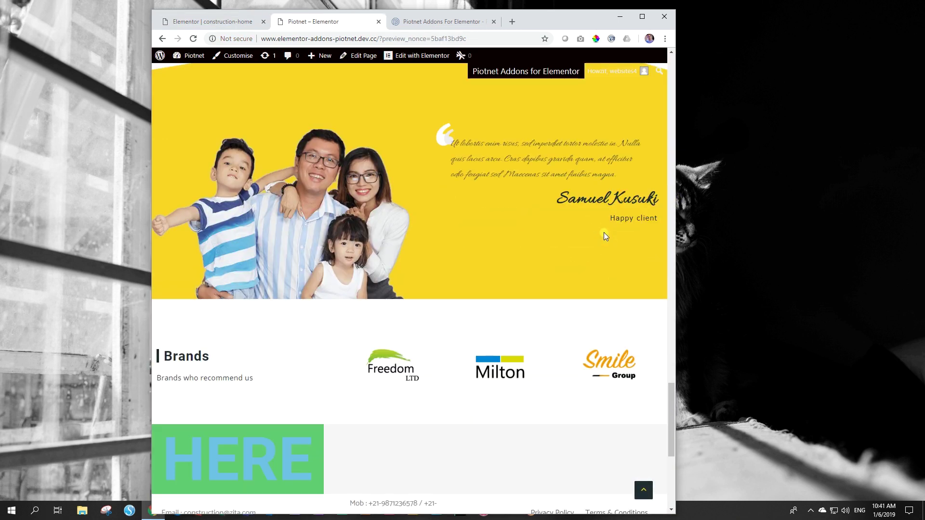
pyautogui.scroll(-6, 602, 207)
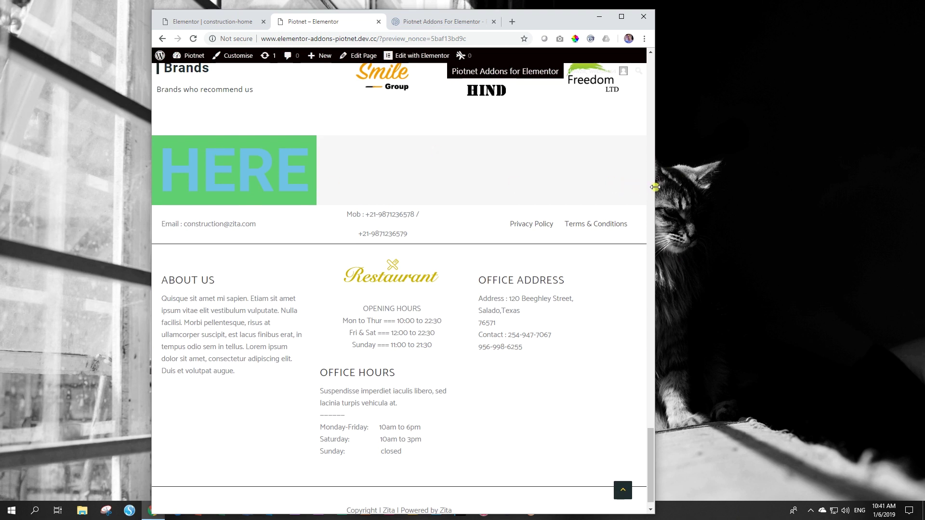
pyautogui.moveTo(654, 187); pyautogui.dragTo(405, 178)
pyautogui.scroll(-15, 391, 232)
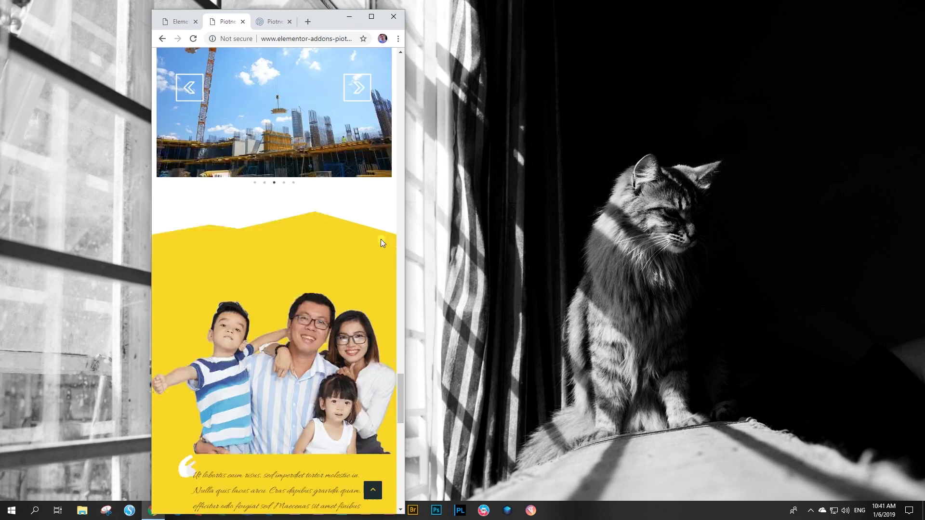
pyautogui.scroll(-10, 379, 243)
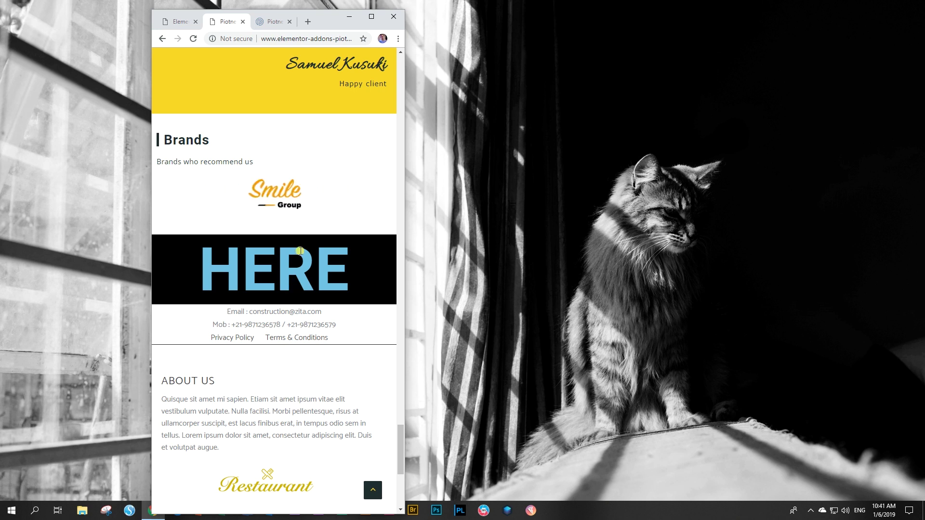
pyautogui.click(171, 25)
# Step: Insert the autumn flower image from the media library as the column's desktop background
pyautogui.click(371, 17)
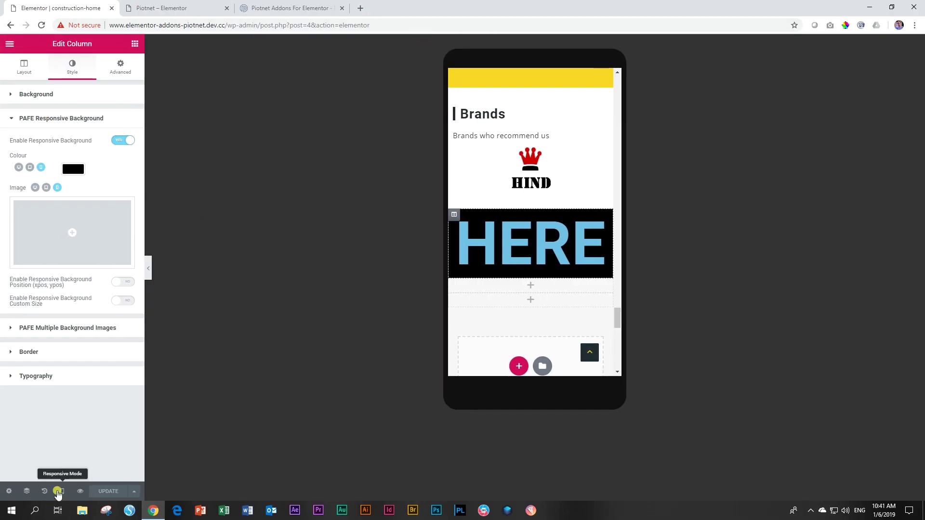
pyautogui.click(20, 168)
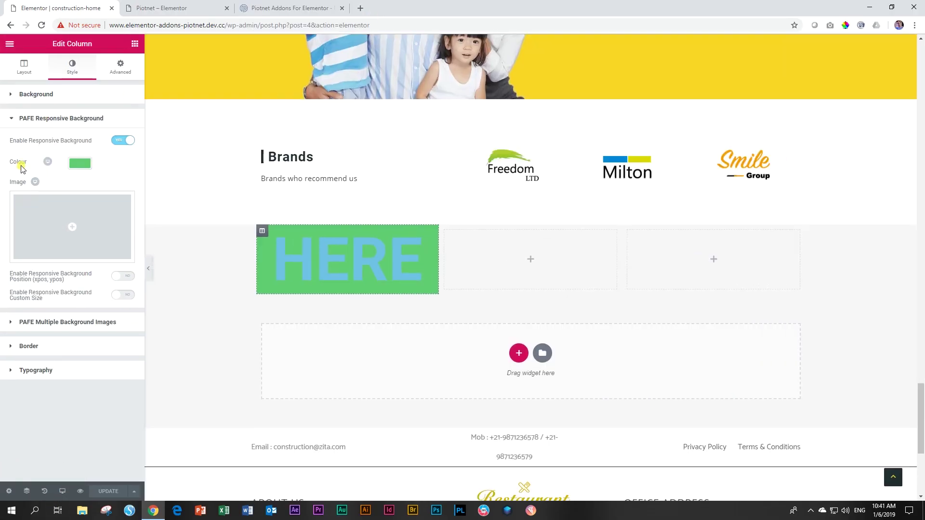
pyautogui.click(74, 231)
pyautogui.click(227, 225)
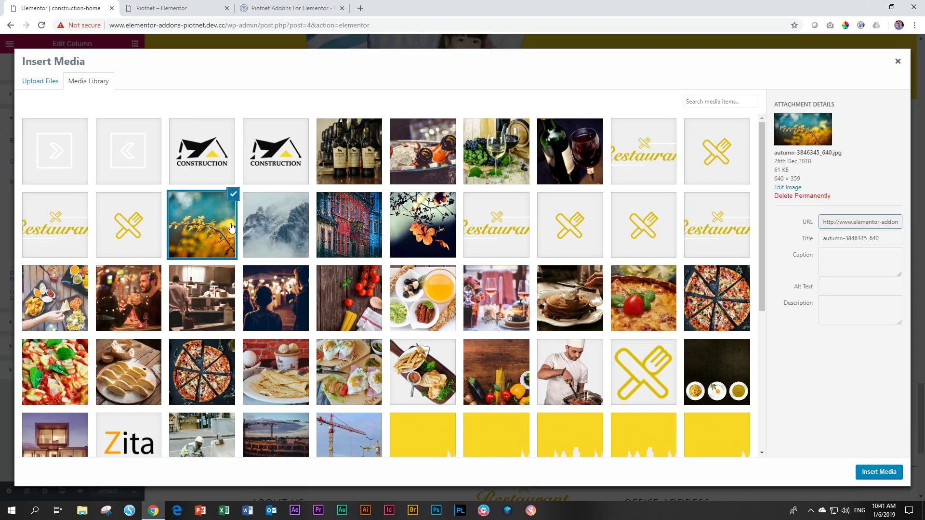
pyautogui.click(880, 472)
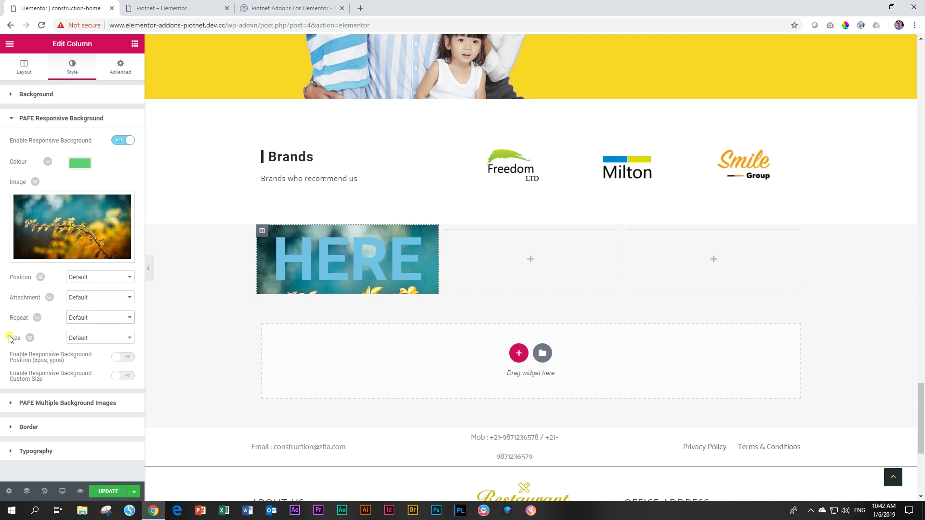
# Step: Set the background image size to Cover
pyautogui.click(84, 339)
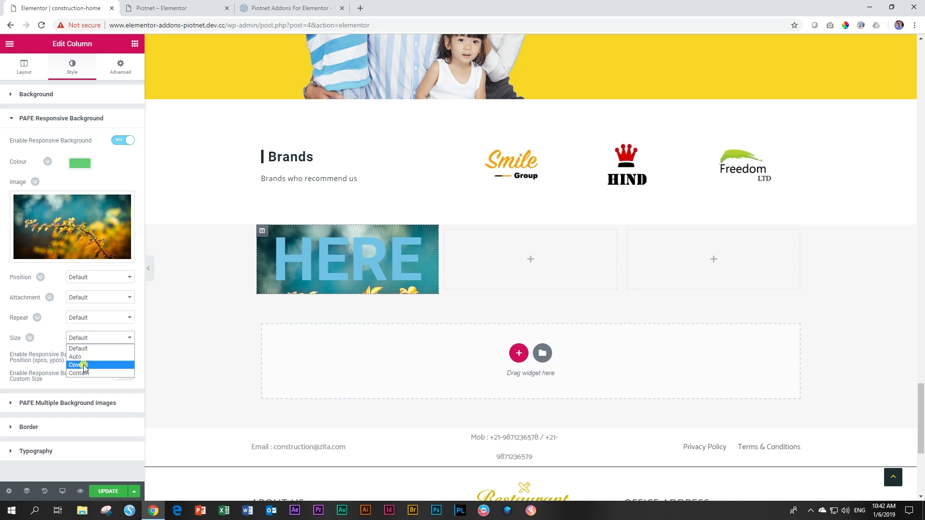
pyautogui.click(77, 365)
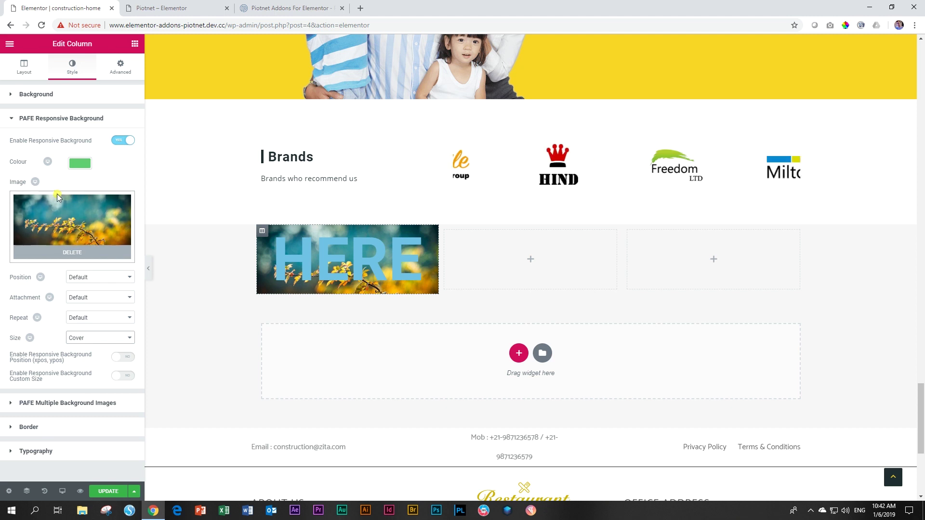
pyautogui.click(34, 183)
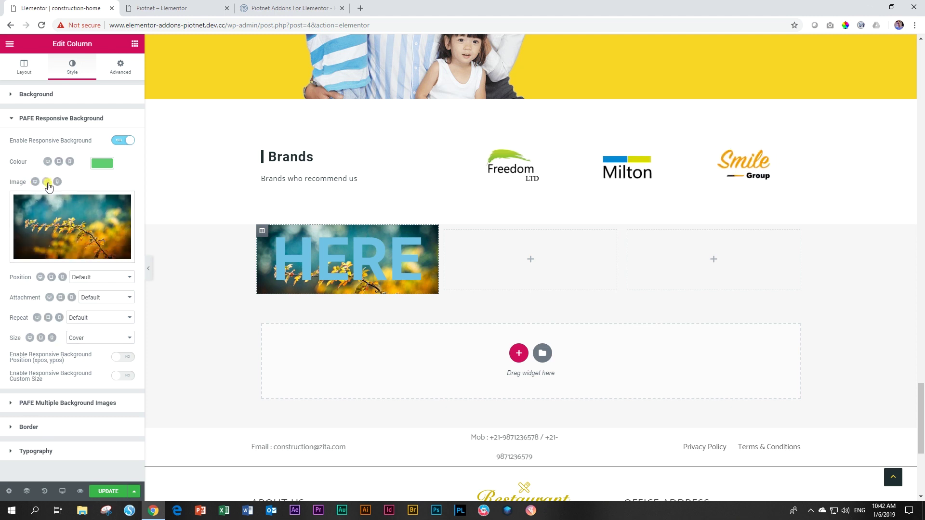
# Step: Set the HERE column's tablet background to the snowy mountain image with Size Cover
pyautogui.click(48, 183)
pyautogui.click(72, 237)
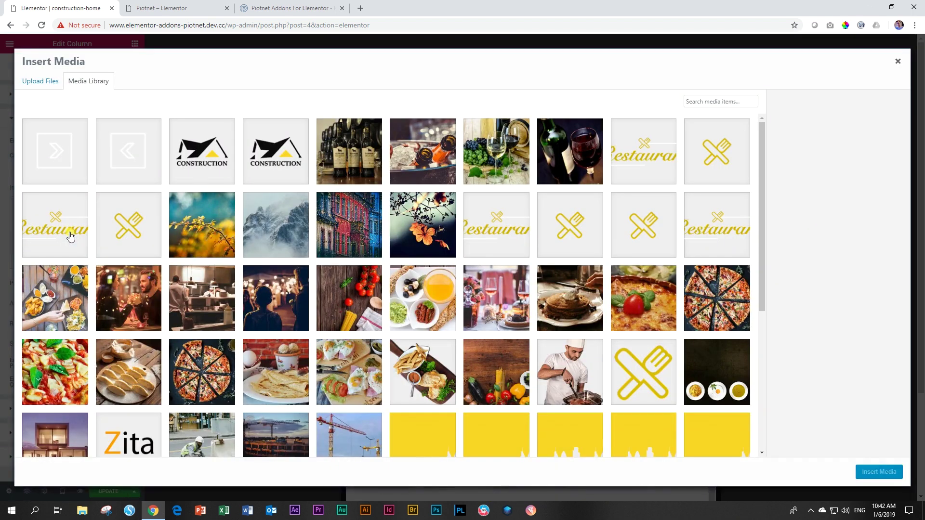
pyautogui.click(249, 219)
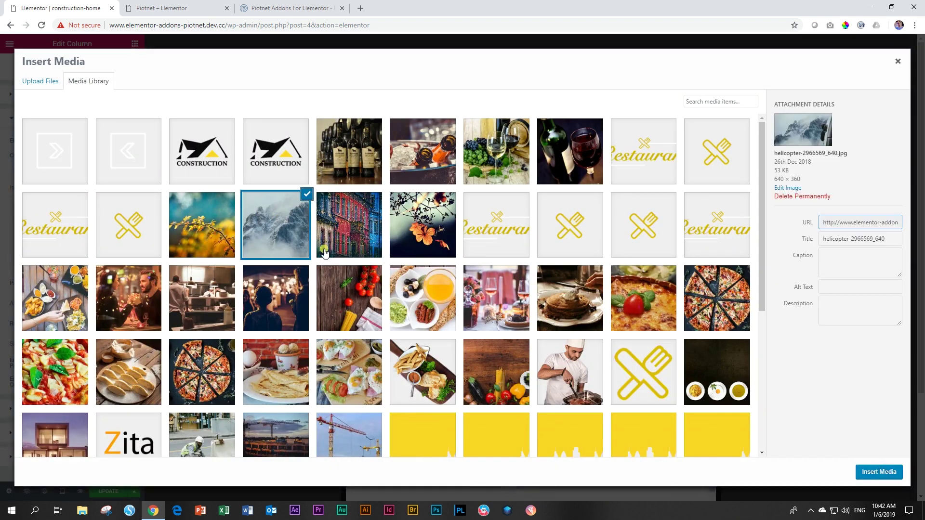
pyautogui.click(891, 473)
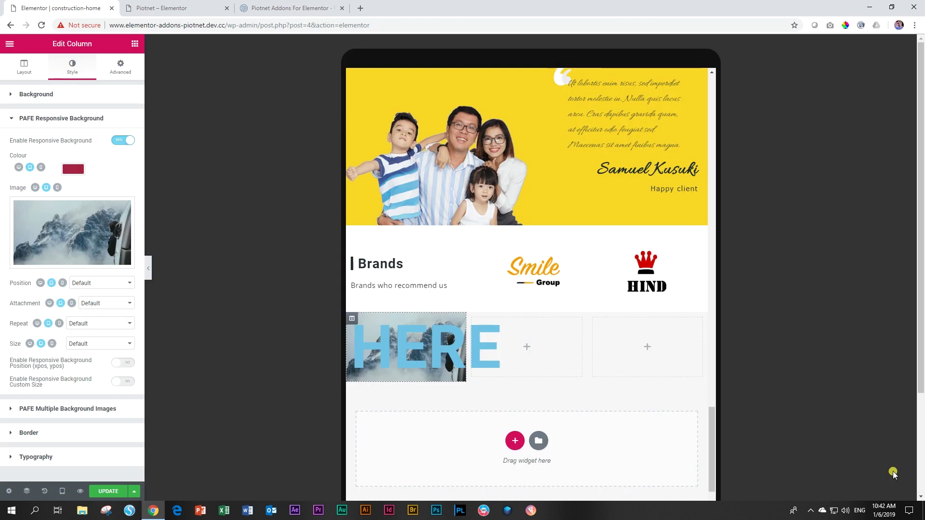
pyautogui.click(81, 344)
pyautogui.click(77, 371)
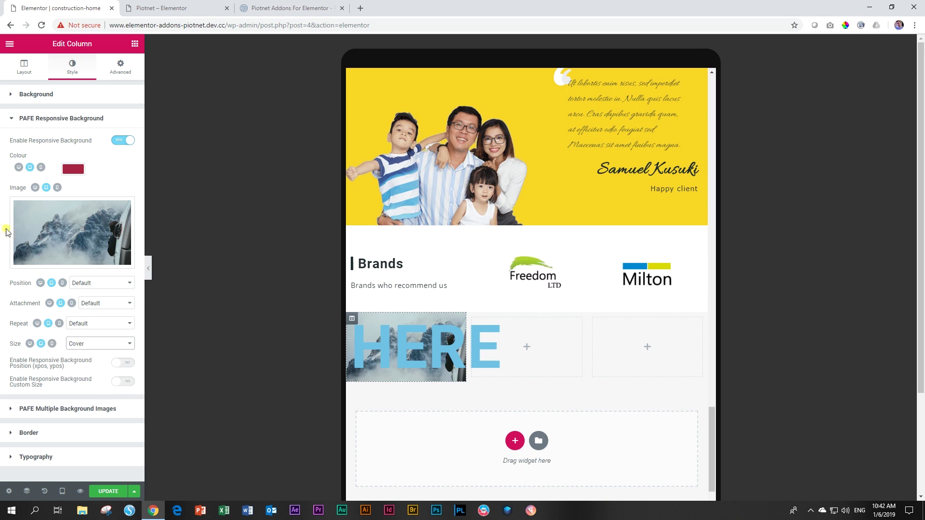
# Step: Set the mobile background to the food-with-juice image at Cover, then save and preview
pyautogui.click(57, 188)
pyautogui.click(63, 217)
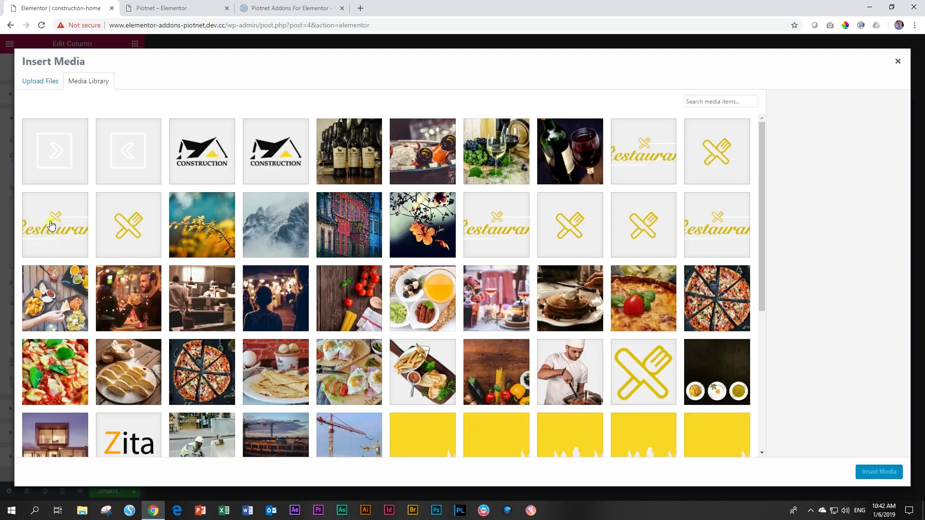
pyautogui.click(414, 303)
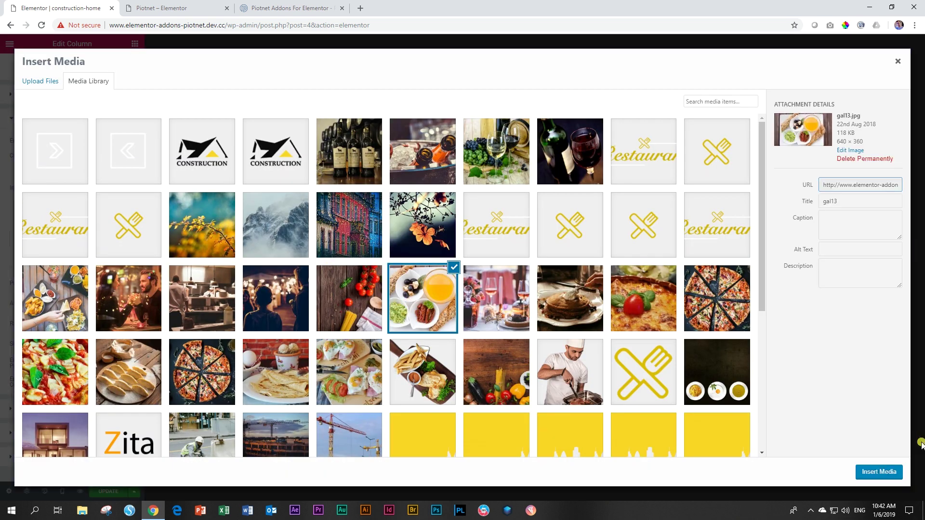
pyautogui.click(891, 472)
pyautogui.click(83, 344)
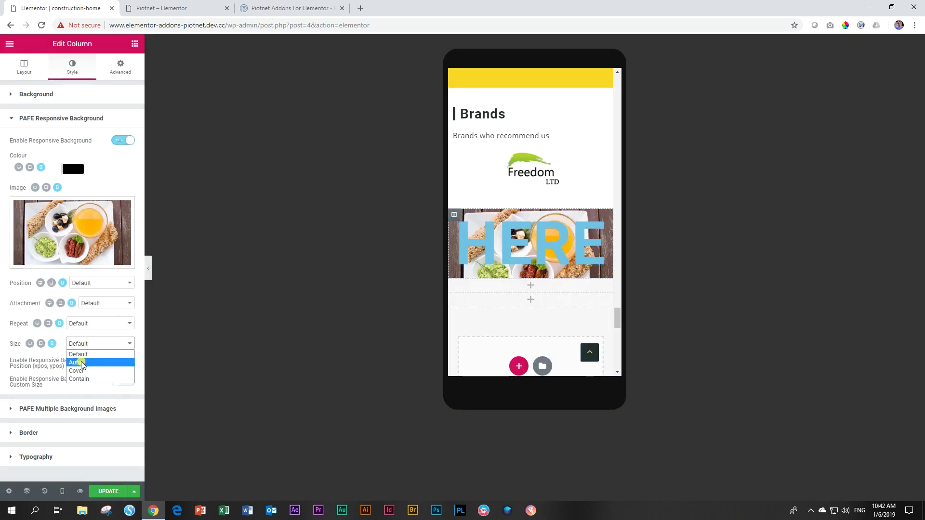
pyautogui.click(77, 371)
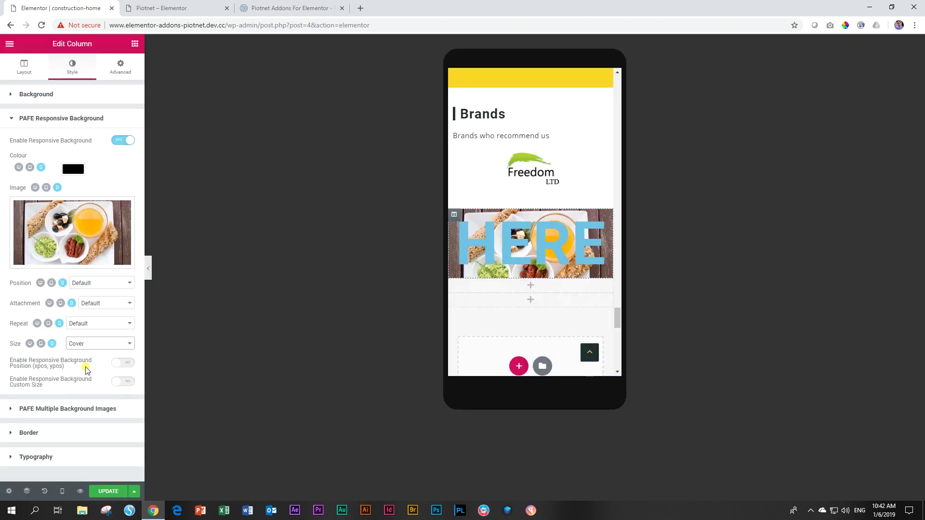
pyautogui.click(107, 492)
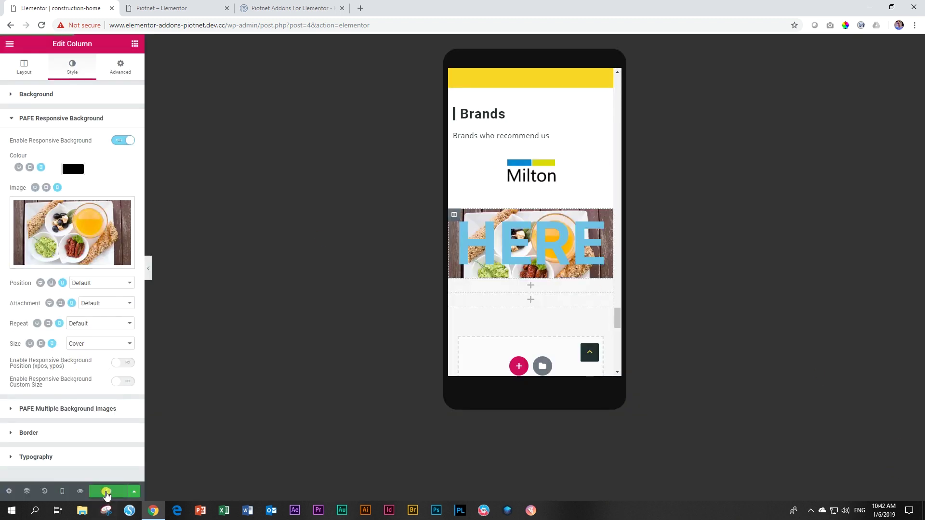
pyautogui.click(80, 491)
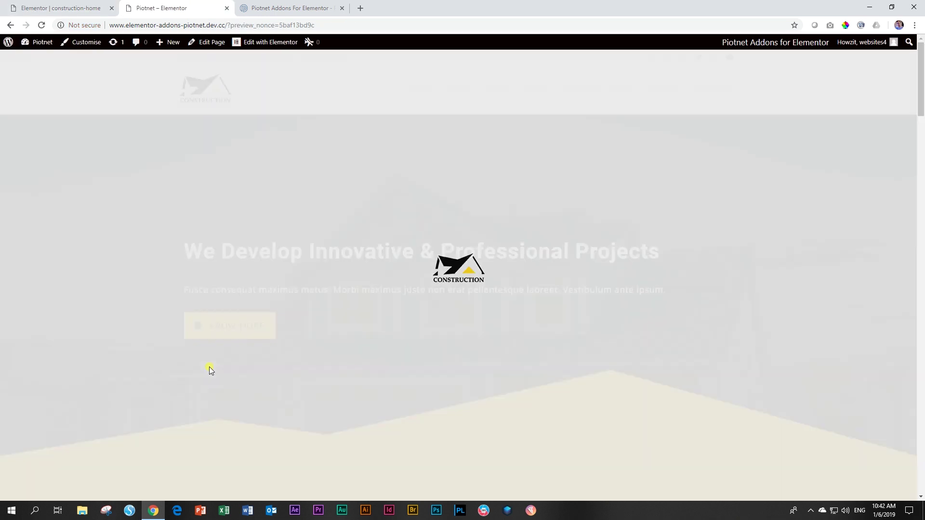
# Step: Resize the preview window to check the HERE column backgrounds, then maximise it again
pyautogui.scroll(-20, 213, 367)
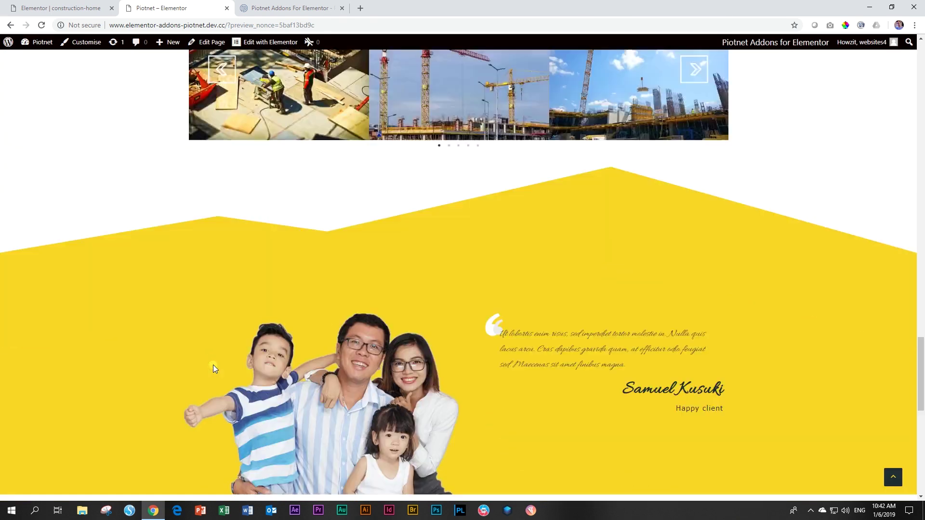
pyautogui.scroll(2, 321, 225)
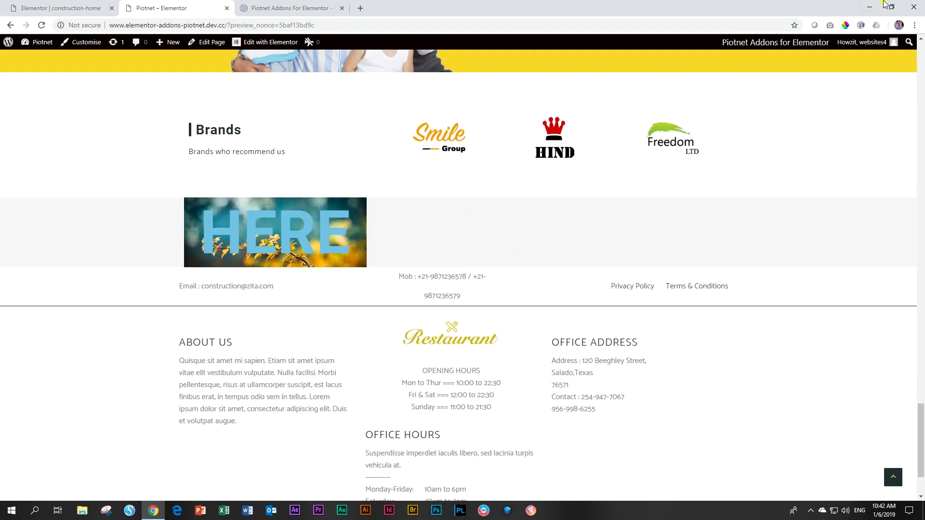
pyautogui.click(892, 7)
pyautogui.moveTo(406, 208); pyautogui.dragTo(702, 208)
pyautogui.scroll(-5, 623, 208)
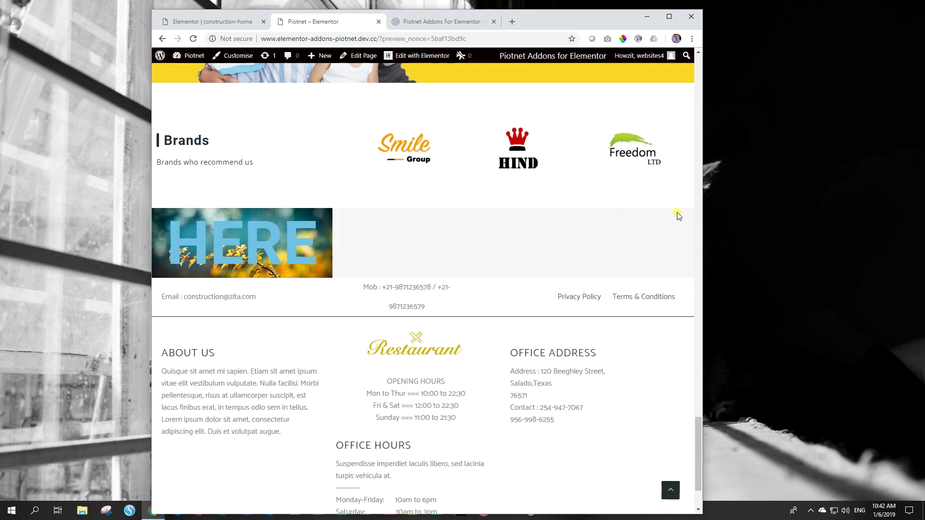
pyautogui.moveTo(702, 209); pyautogui.dragTo(634, 208)
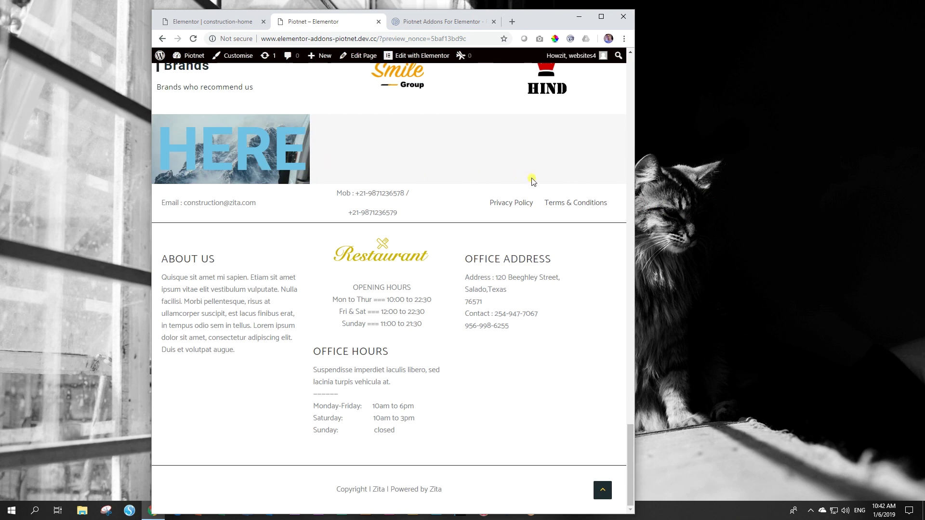
pyautogui.moveTo(635, 190); pyautogui.dragTo(405, 187)
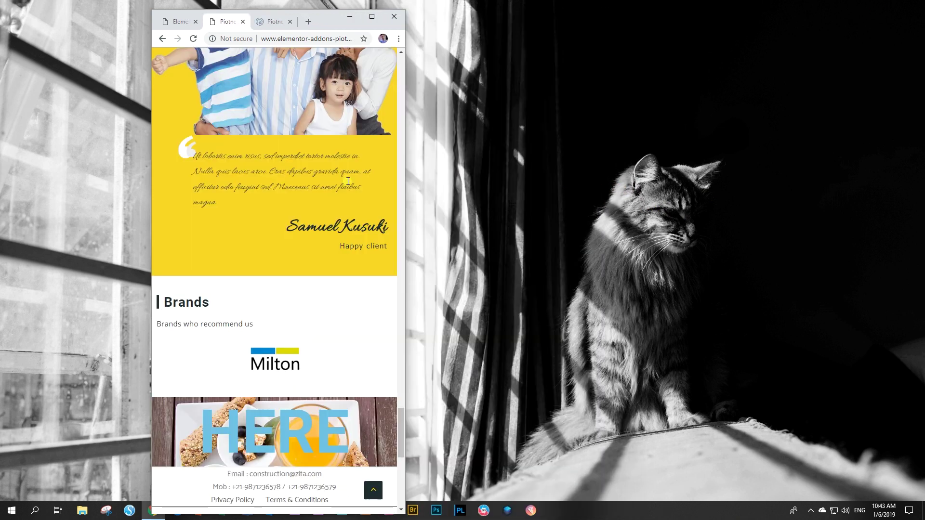
pyautogui.scroll(-4, 347, 181)
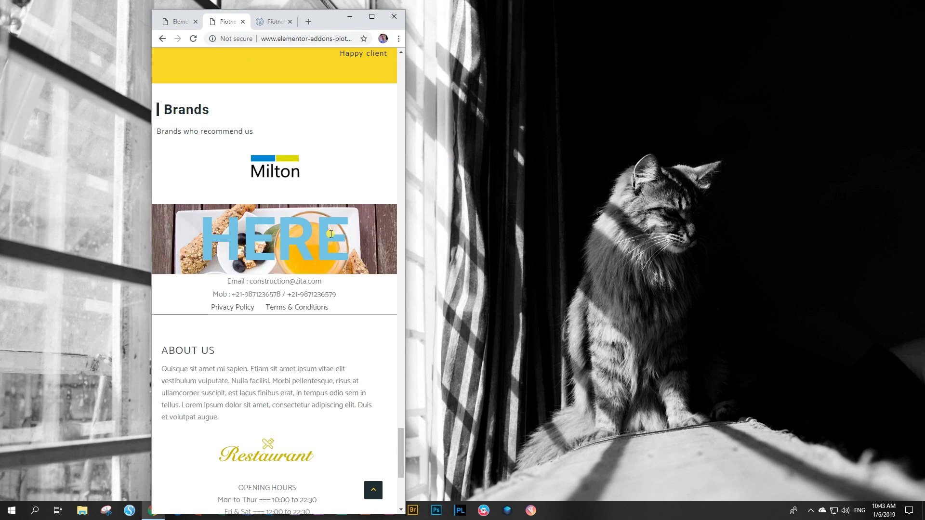
pyautogui.click(372, 17)
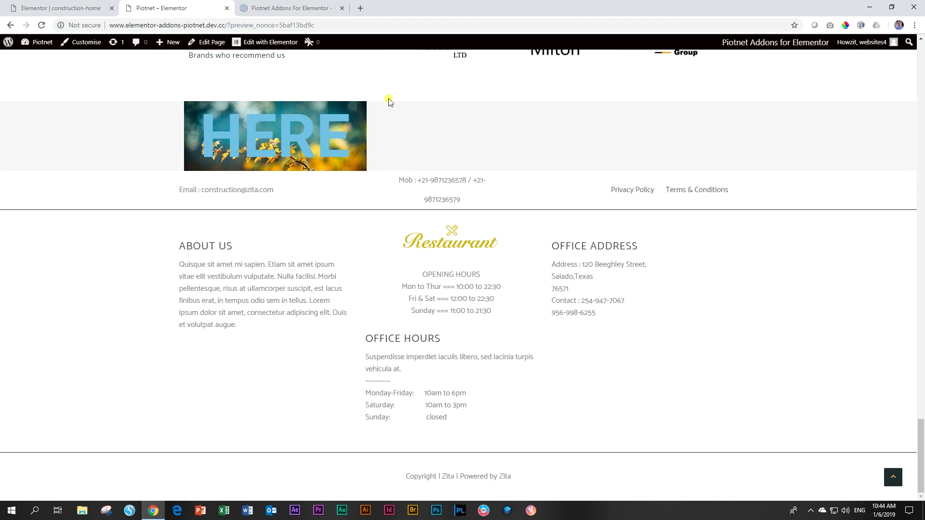
# Step: Return to the 'Elementor | construction-home' editor and step the canvas through tablet to desktop
pyautogui.click(36, 8)
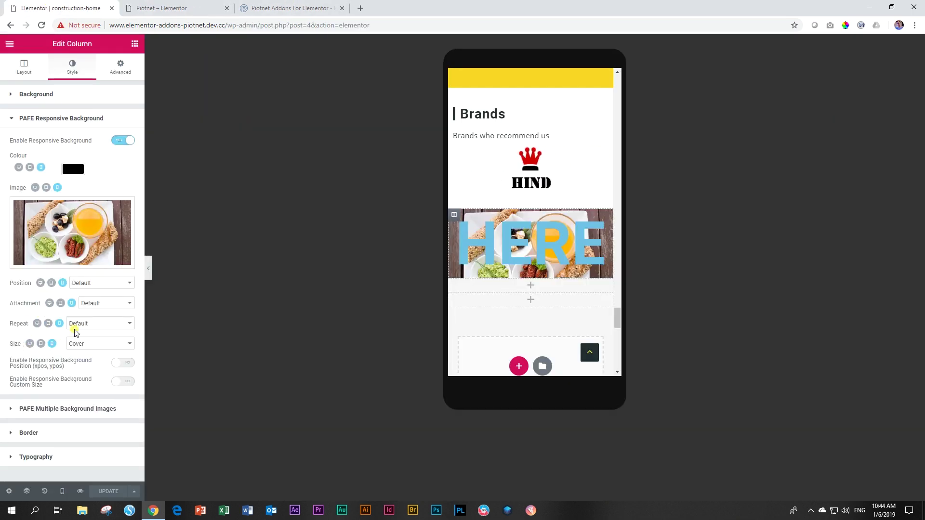
pyautogui.click(51, 284)
pyautogui.click(40, 283)
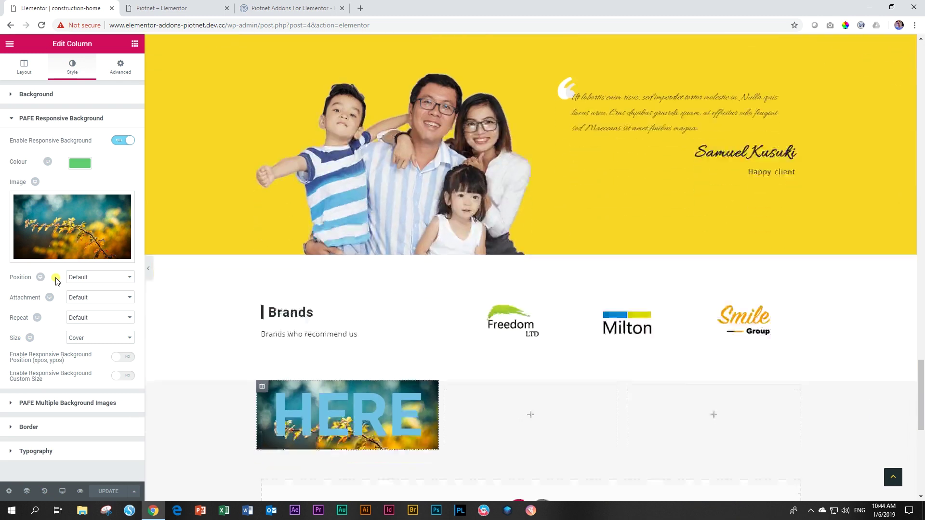